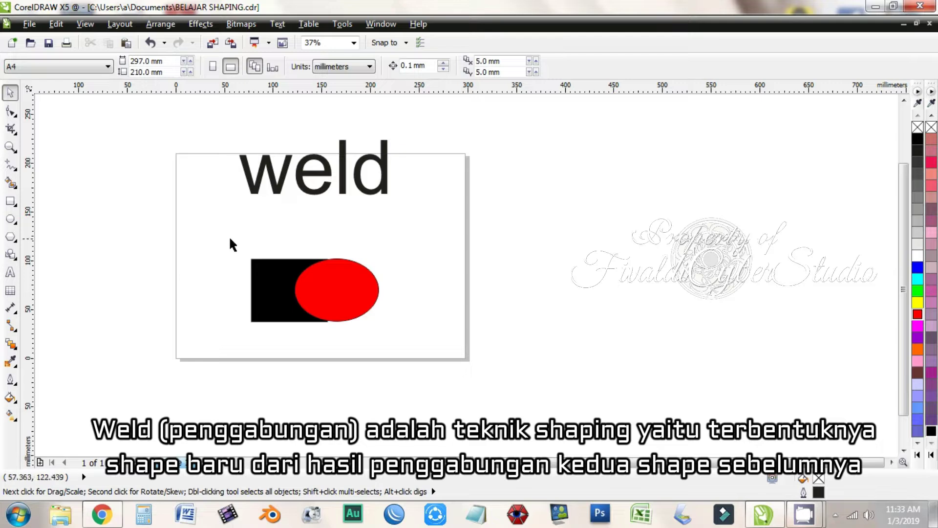
Weld the black rectangle and the overlapping red ellipse into a single shape.
drag(229, 241, 390, 345)
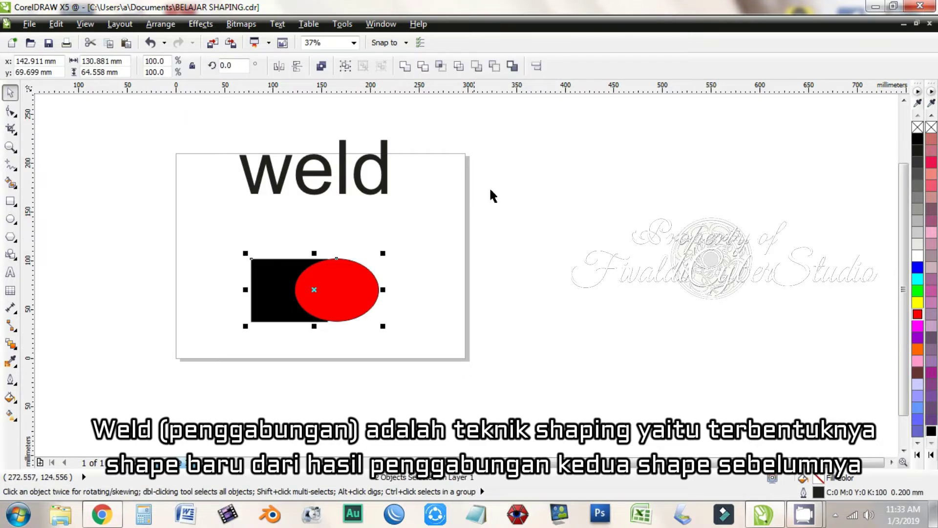
click(410, 67)
click(438, 217)
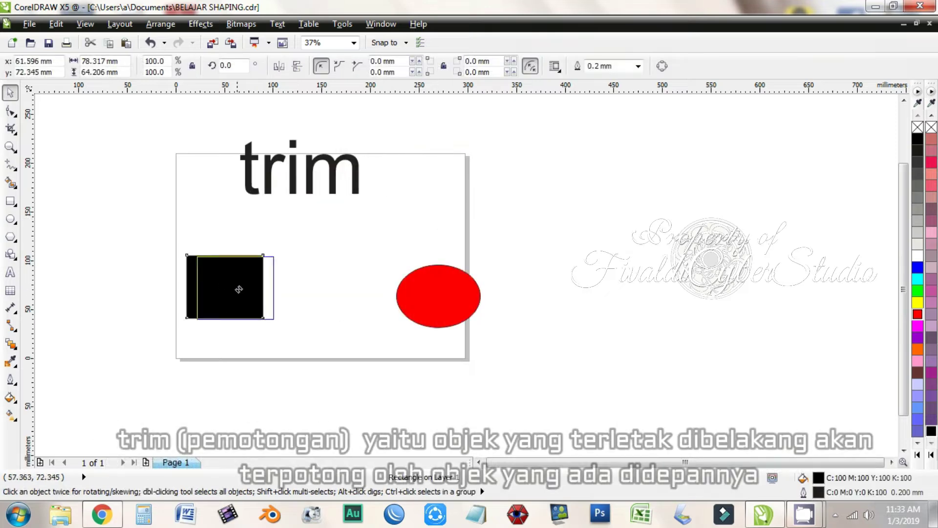
Move the black rectangle inward and reshape the red ellipse into a narrow oval about 118 mm high, placed across the rectangle's middle.
drag(285, 289, 287, 290)
click(440, 296)
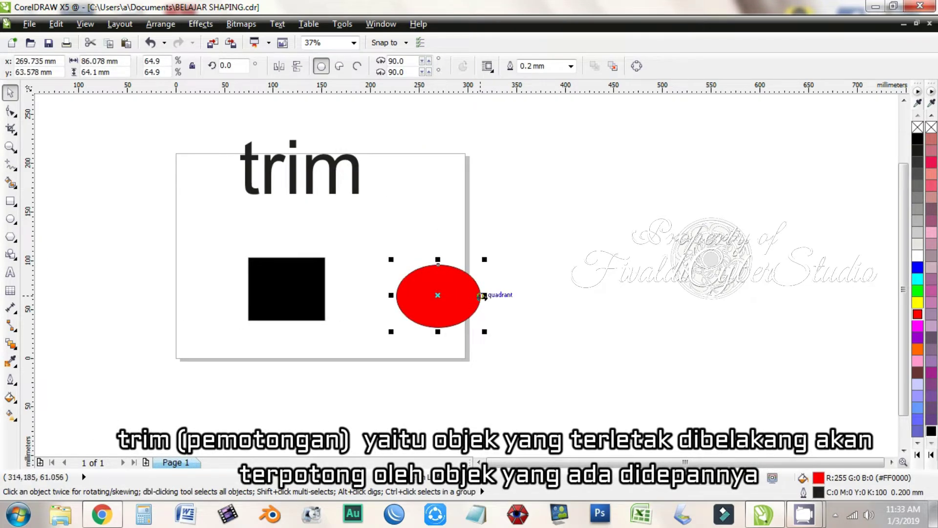
drag(485, 296, 428, 296)
drag(413, 330, 292, 282)
click(338, 266)
Trim the black rectangle with the narrow red ellipse in front of it and move the pieces apart.
drag(206, 225, 404, 355)
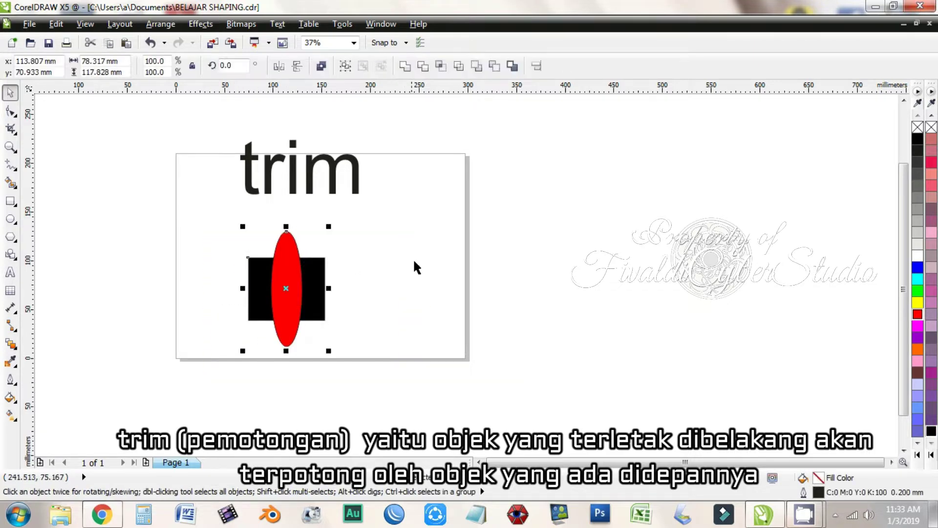
click(425, 66)
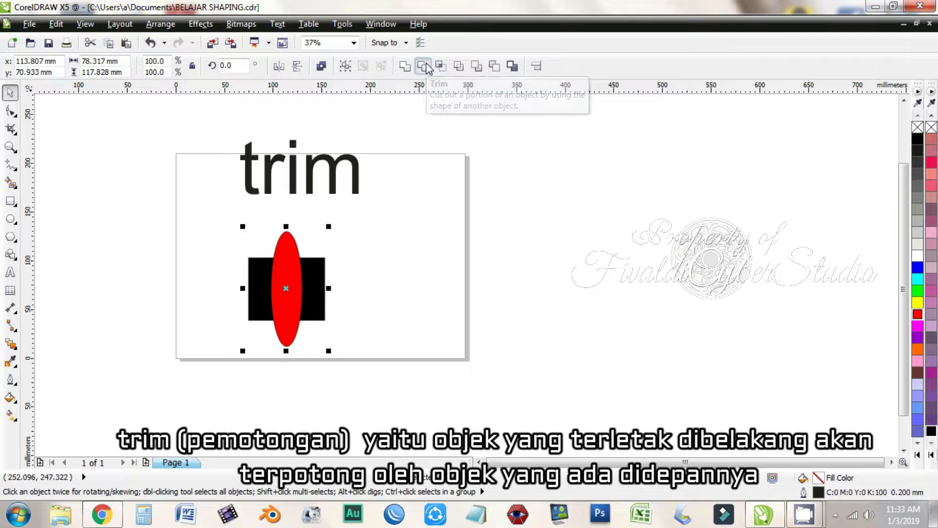
click(419, 198)
drag(313, 281, 424, 230)
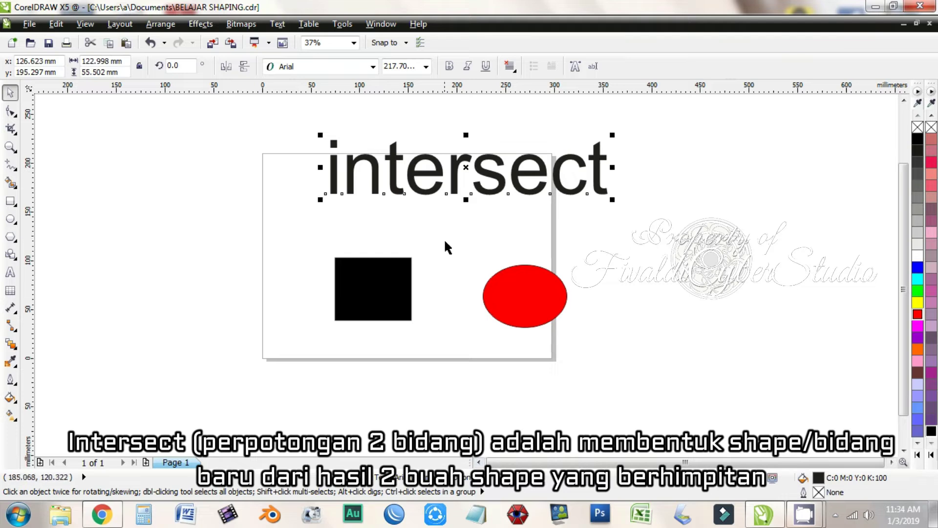
Move the black rectangle and red ellipse together so they overlap, and create an Intersect shape from the two.
click(446, 241)
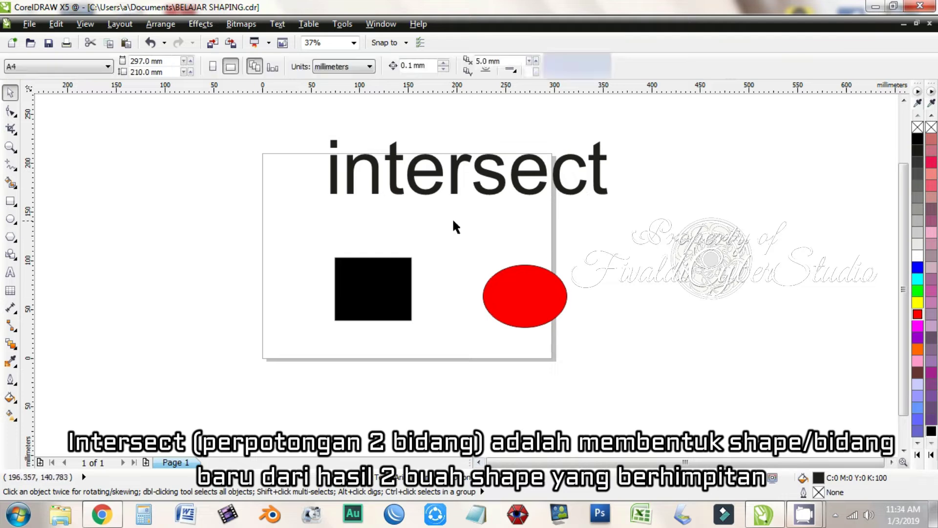
drag(372, 279, 432, 271)
drag(514, 294, 478, 278)
click(333, 241)
drag(331, 236, 617, 349)
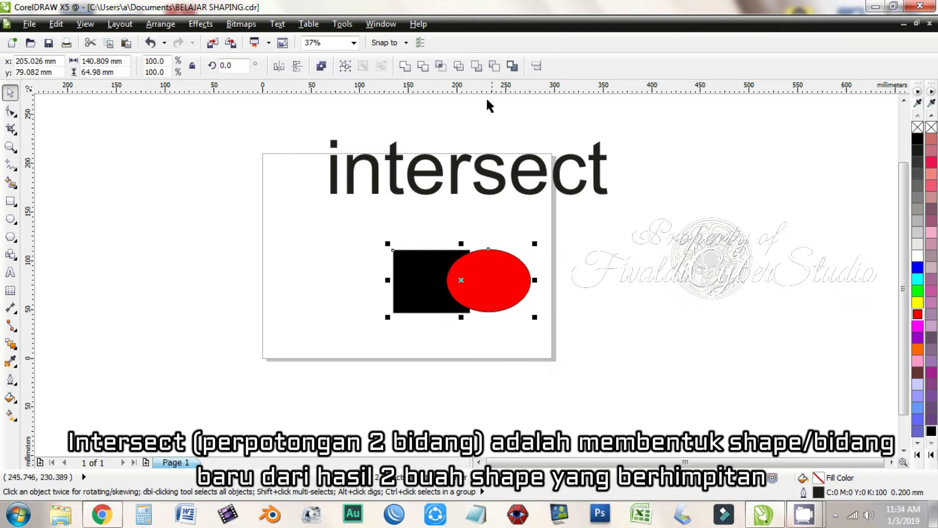
click(441, 71)
click(622, 264)
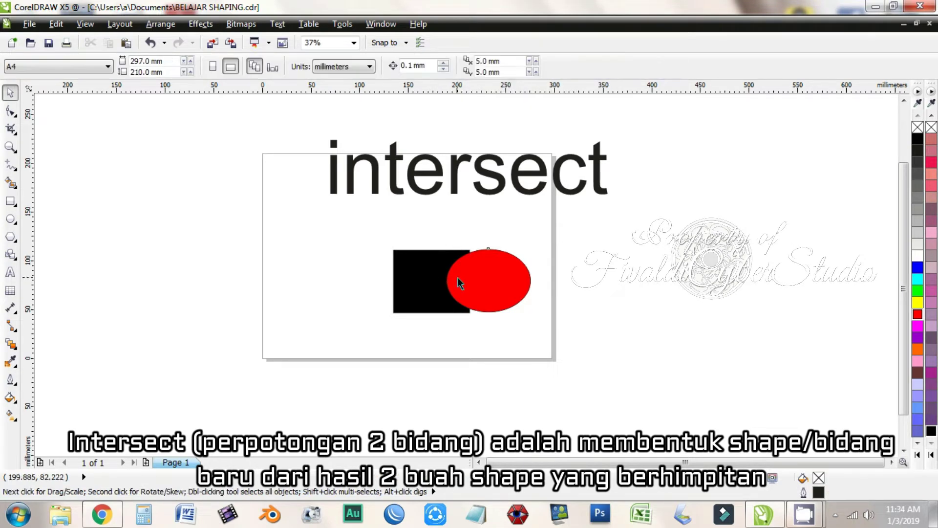
Fill the intersection piece between the black rectangle and the red ellipse with yellow.
click(458, 278)
click(682, 313)
drag(436, 233, 499, 341)
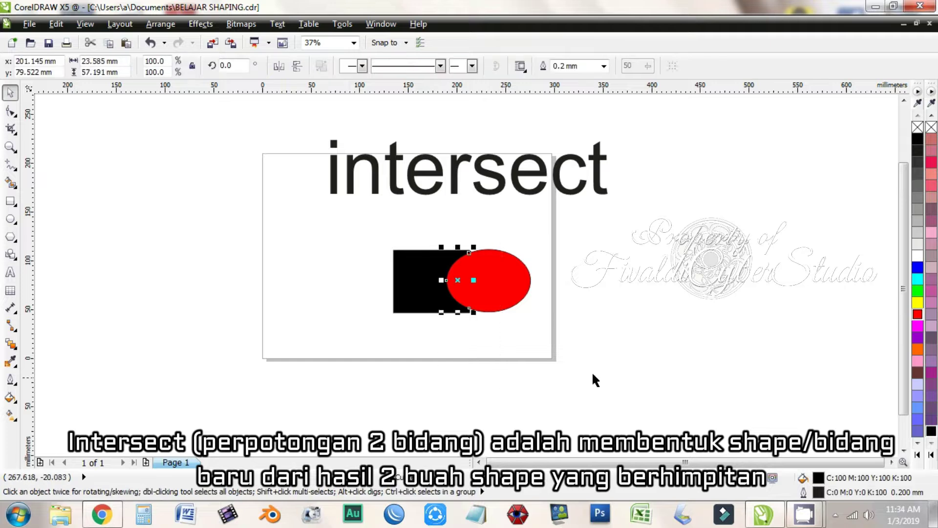
click(918, 302)
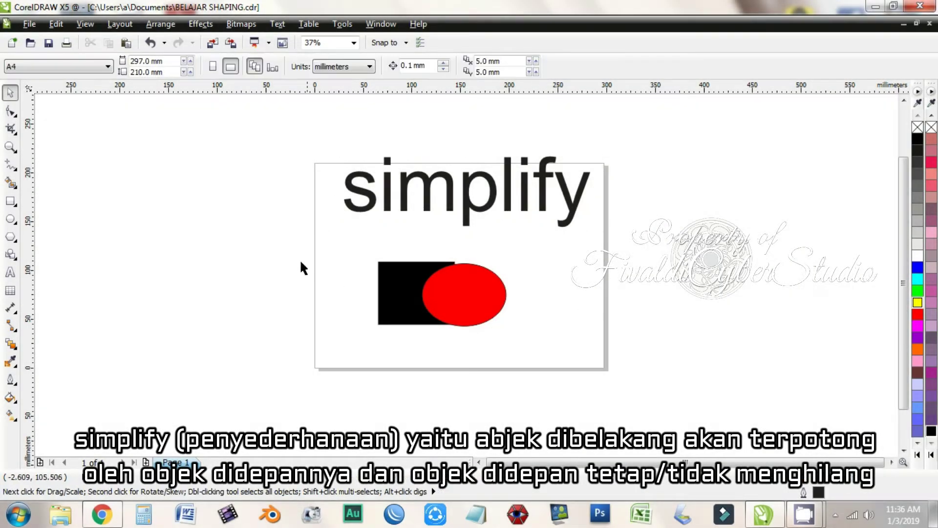
Simplify the overlapping black rectangle and red ellipse, and move the ellipse over the rectangle's lower-left corner.
drag(300, 259, 557, 331)
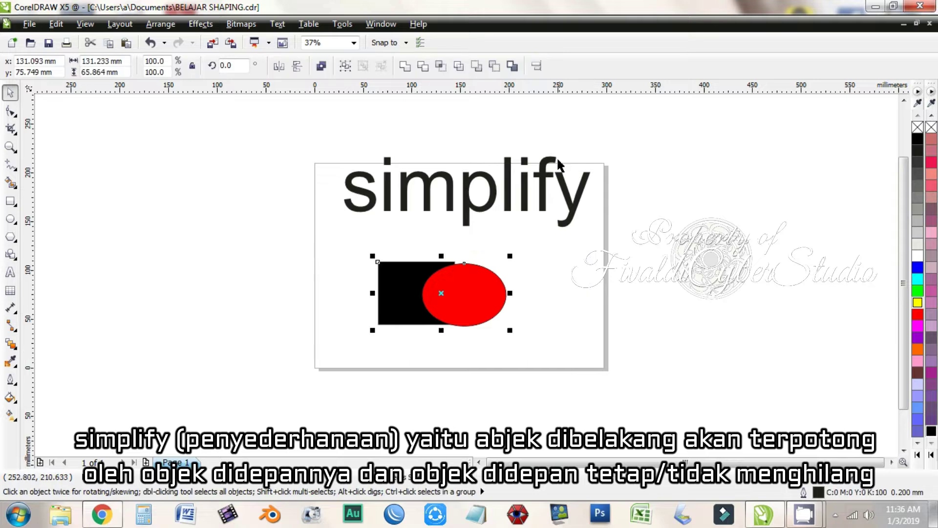
click(462, 69)
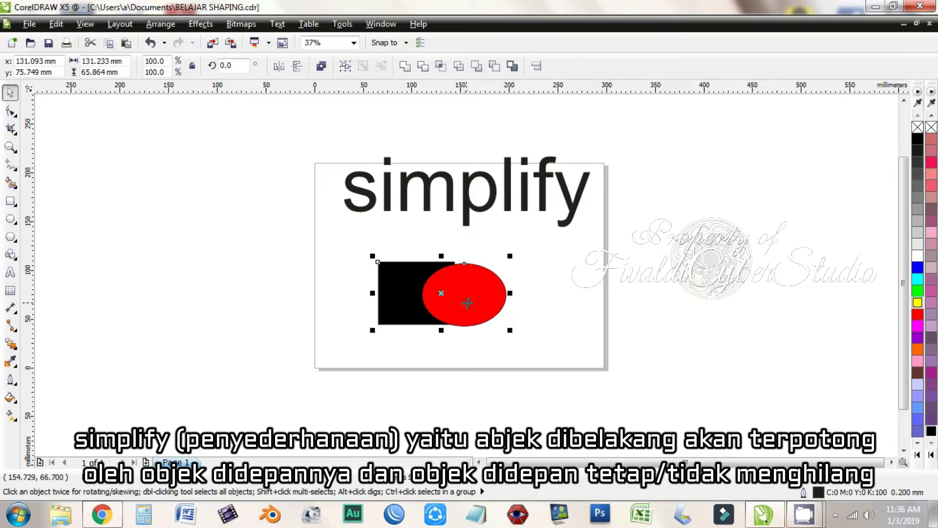
drag(467, 303, 394, 320)
click(494, 295)
click(562, 273)
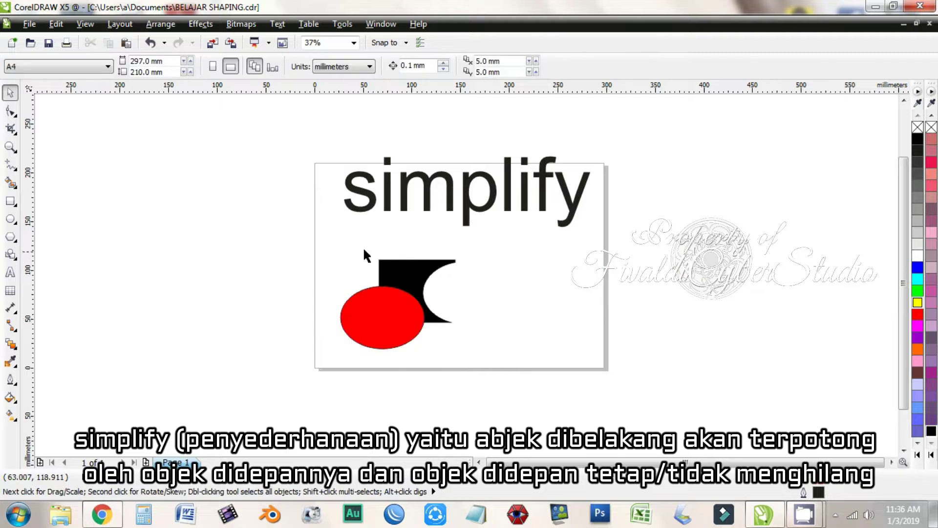
Simplify the cut black shape with the ellipse at its lower-left corner, and move the ellipse up over its upper-left part.
scroll(461, 244, down, 1)
drag(335, 199, 533, 332)
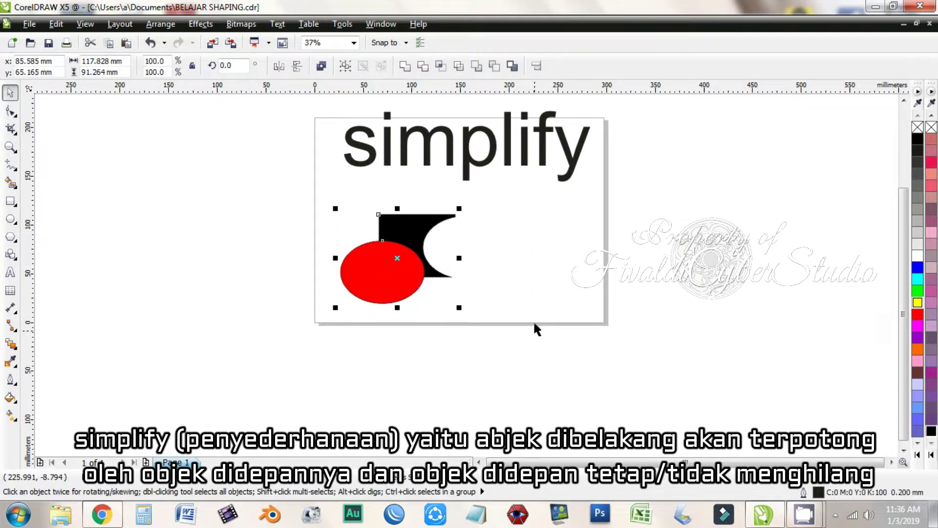
click(459, 67)
click(504, 213)
drag(399, 268, 399, 201)
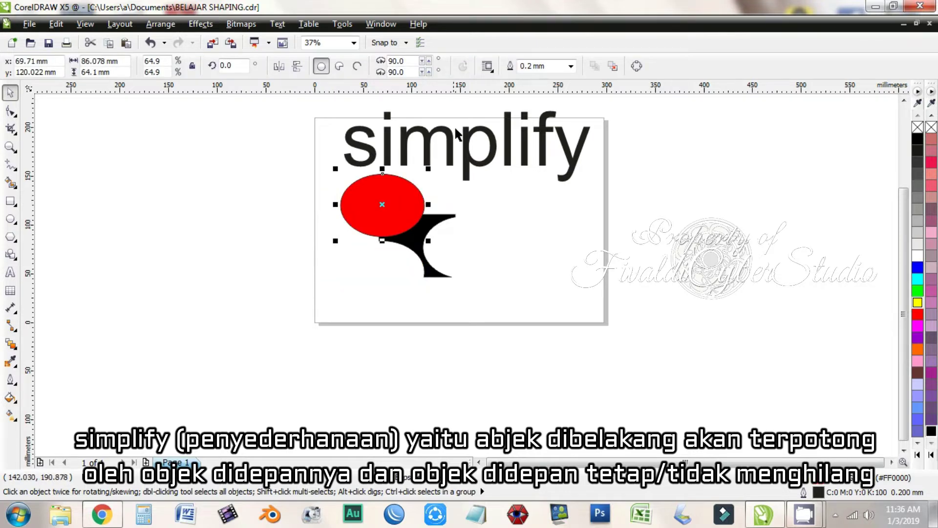
Simplify the black shape with the ellipse at its upper-left part, and move the ellipse away to the page's right edge.
drag(293, 164, 522, 289)
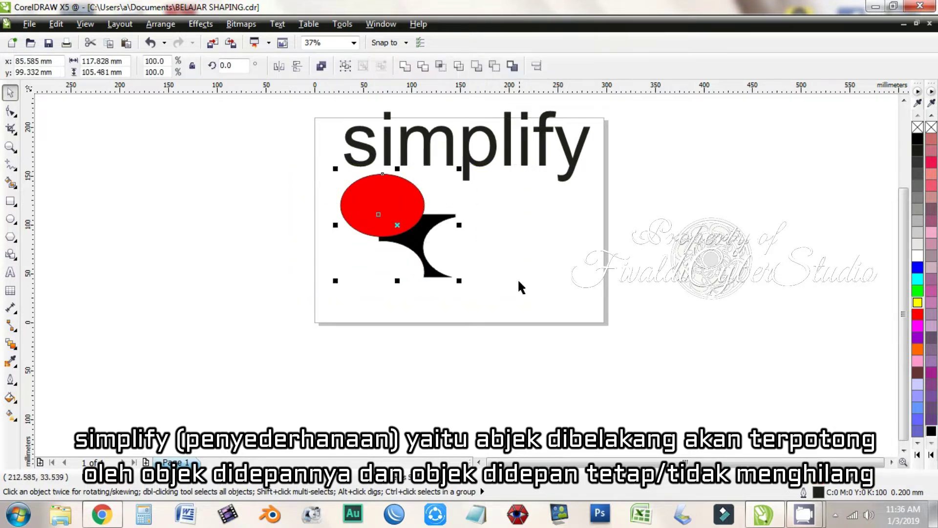
click(460, 74)
click(493, 270)
drag(399, 218, 607, 260)
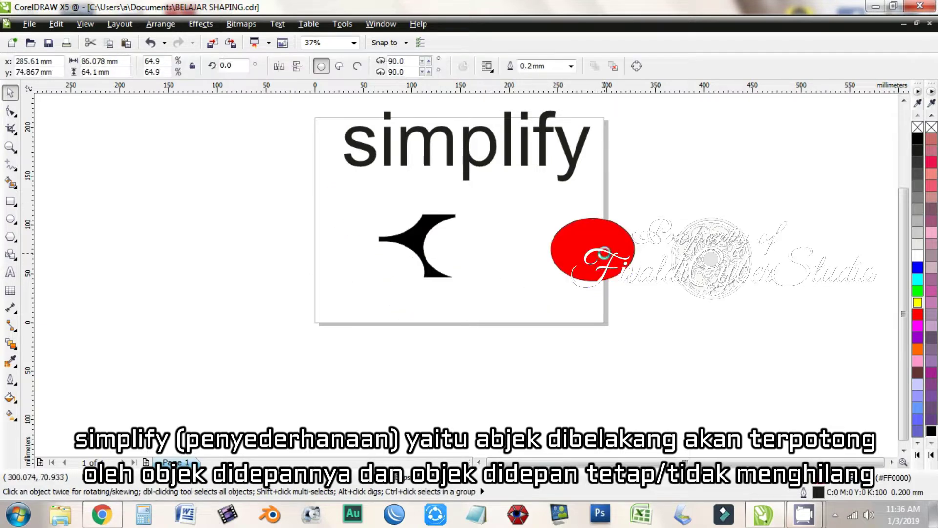
Place the red ellipse over the black rectangle's right side and apply Front Minus Back to both shapes.
click(904, 101)
drag(596, 314, 411, 310)
drag(299, 279, 545, 373)
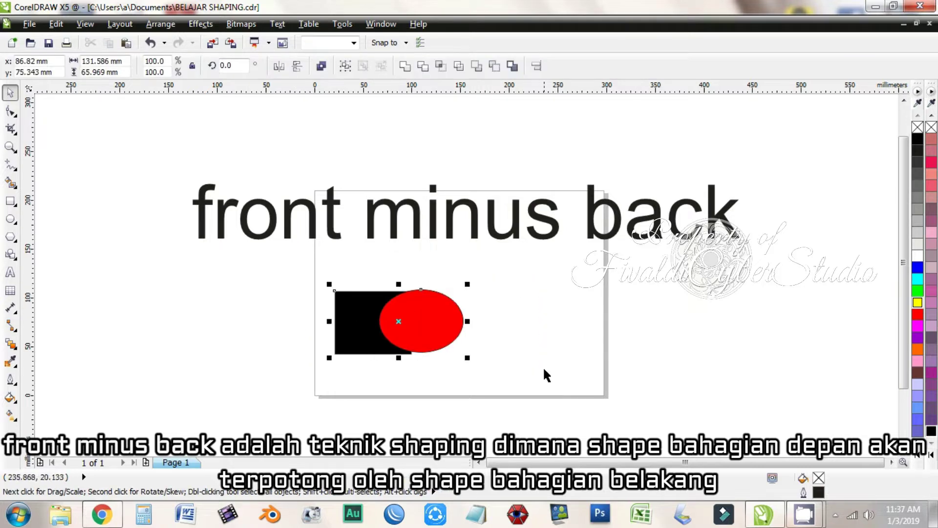
click(477, 66)
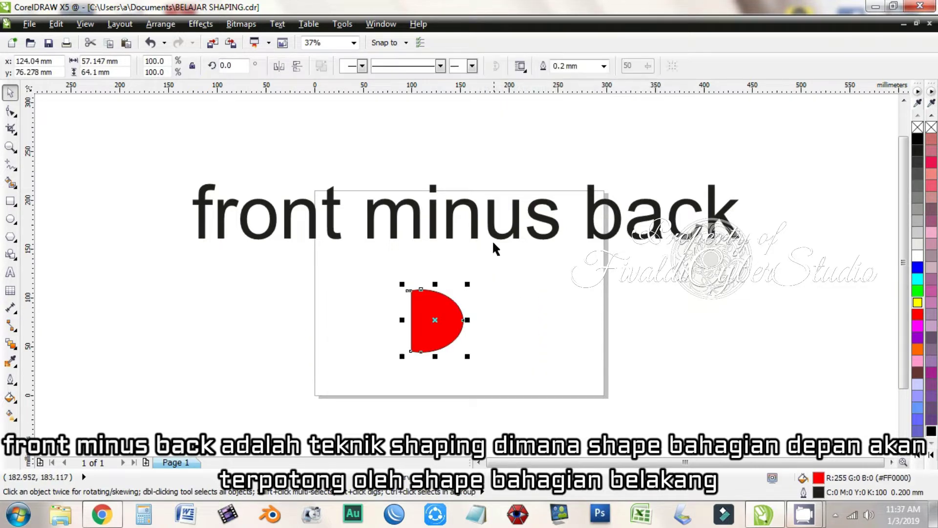
click(537, 292)
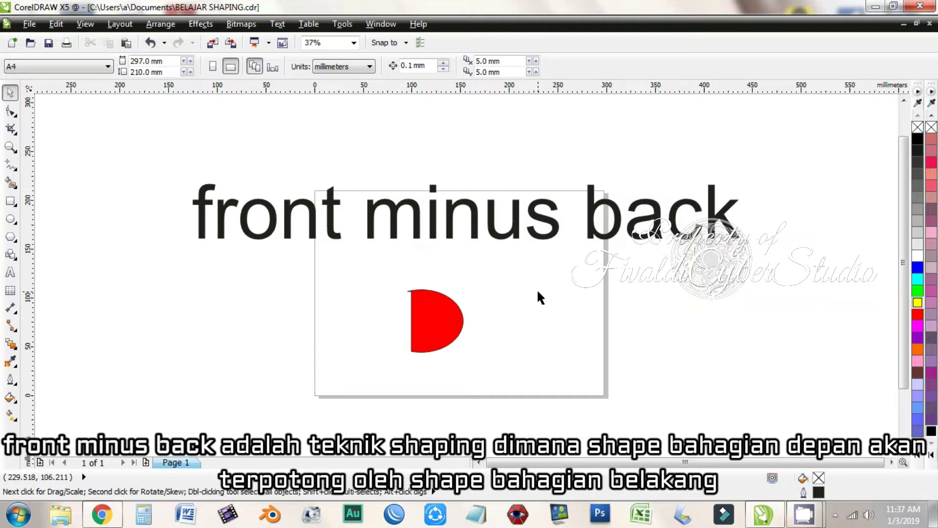
Undo the Front Minus Back cut and the change made before it.
key(ctrl+z)
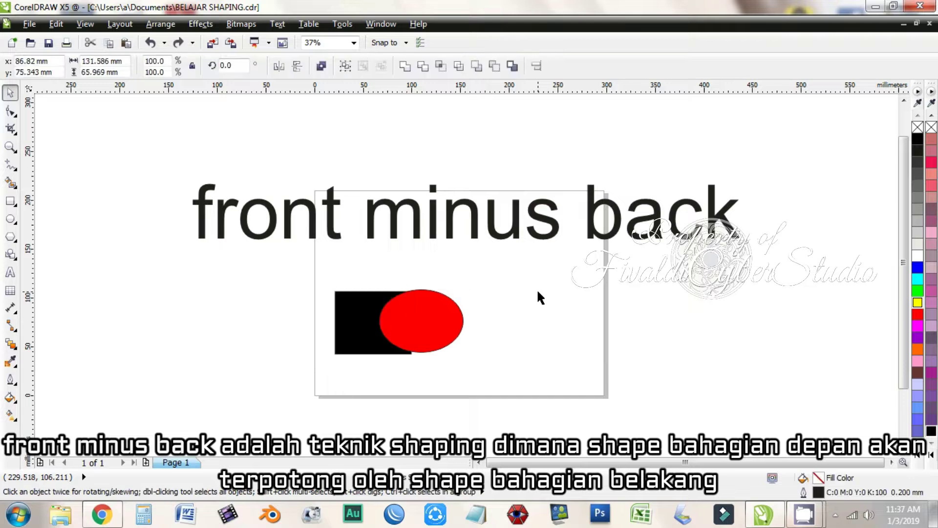
key(ctrl+z)
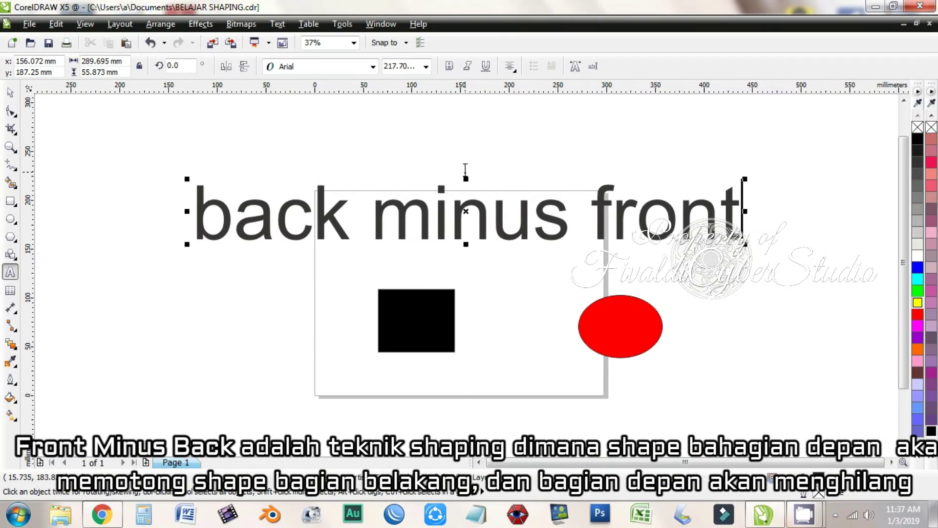
Move the red ellipse over the black rectangle's right side and apply Back Minus Front to both shapes.
click(10, 95)
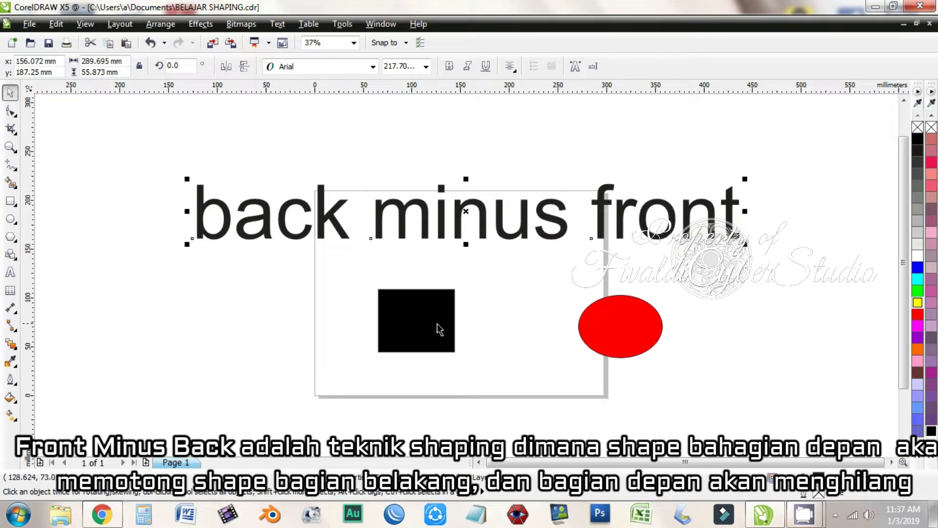
click(440, 329)
drag(614, 325, 455, 320)
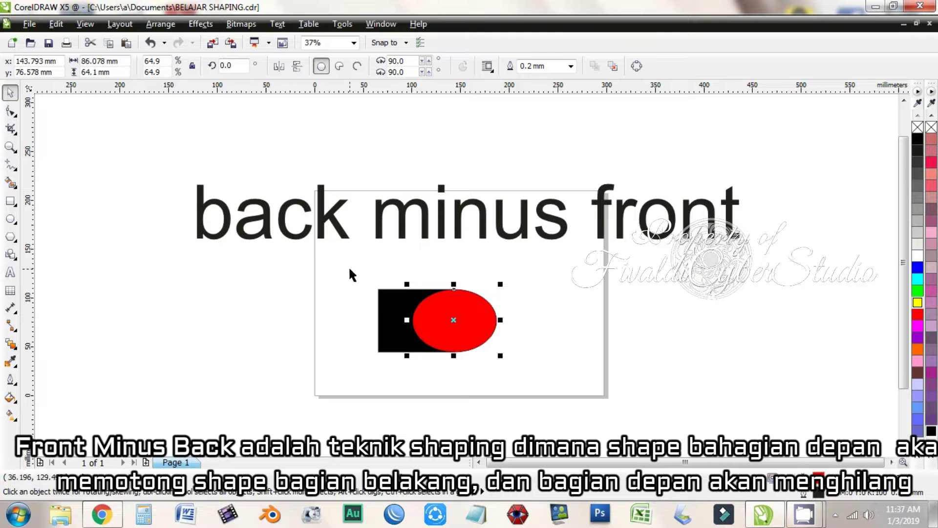
drag(350, 270, 565, 377)
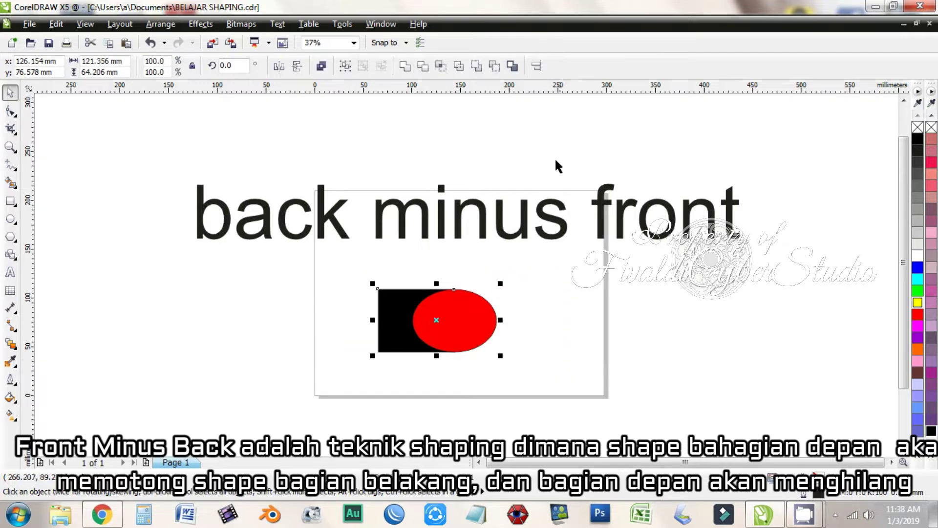
click(496, 66)
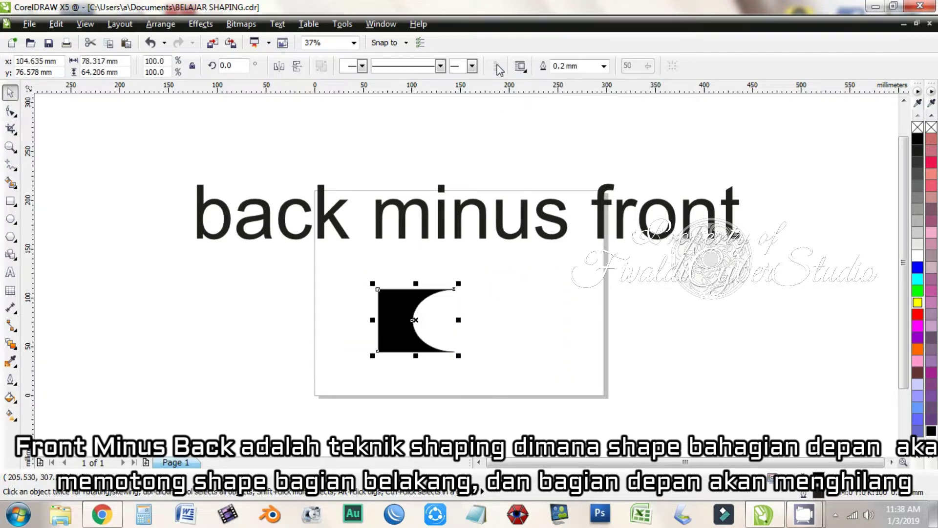
click(528, 338)
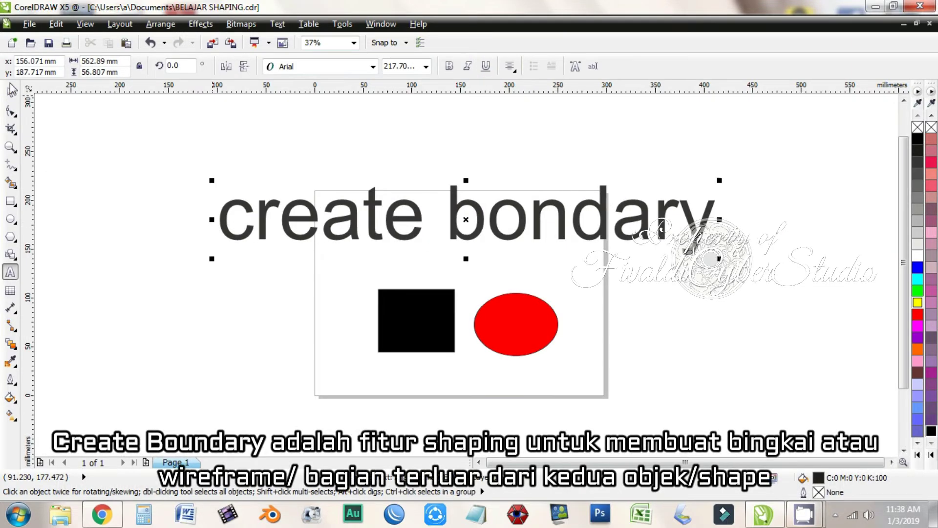
Leave text editing and move the red ellipse so it overlaps the right side of the black rectangle.
key(ctrl+space)
click(596, 296)
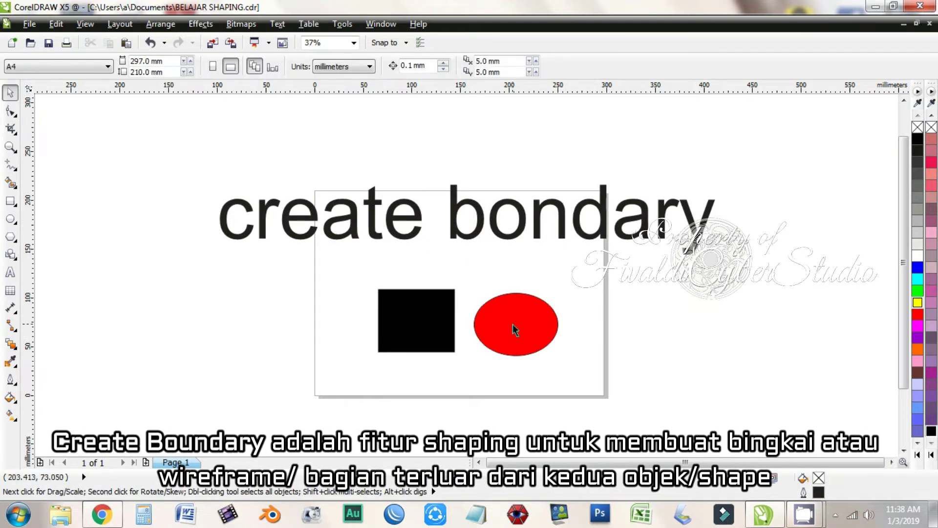
drag(513, 330, 452, 327)
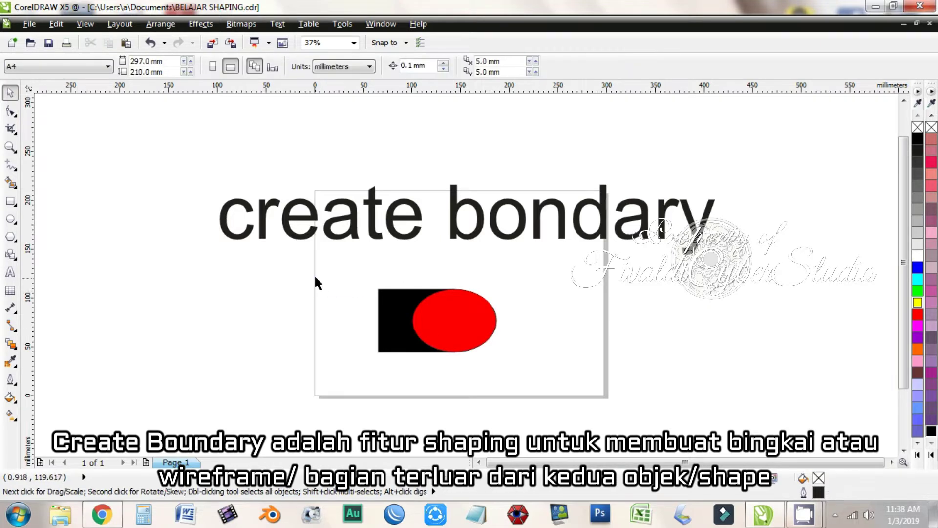
Create a boundary around the overlapping rectangle and ellipse, and pull the objects apart towards the right of the page.
drag(316, 282, 607, 406)
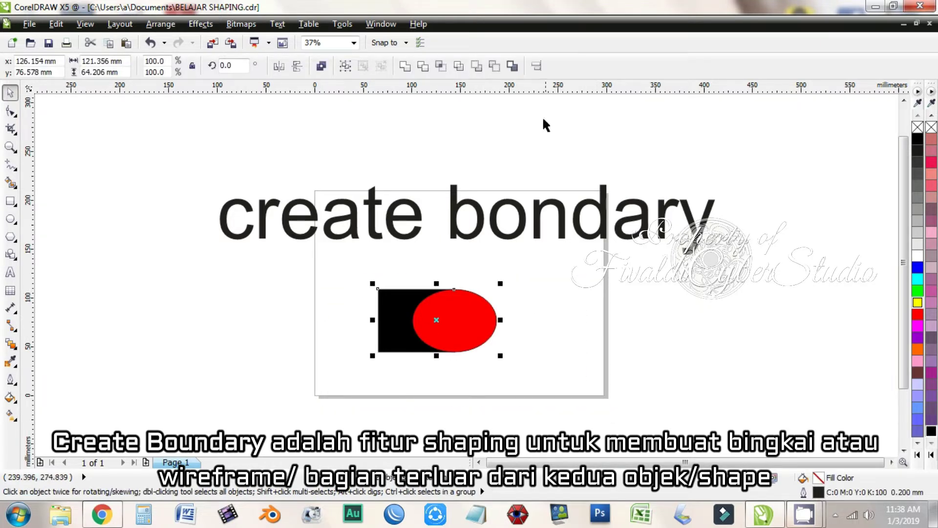
click(512, 67)
drag(468, 307, 668, 308)
click(786, 284)
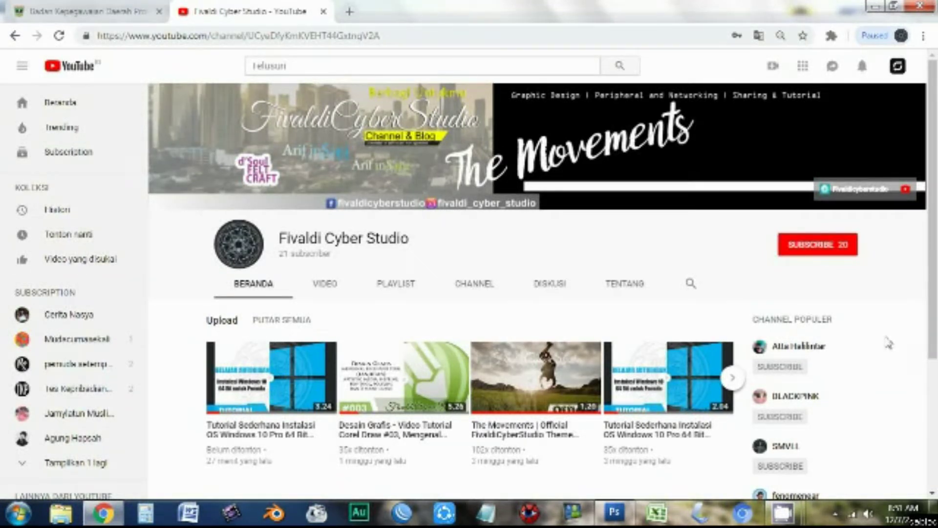
Subscribe to the Fivaldi Cyber Studio channel on YouTube.
click(812, 250)
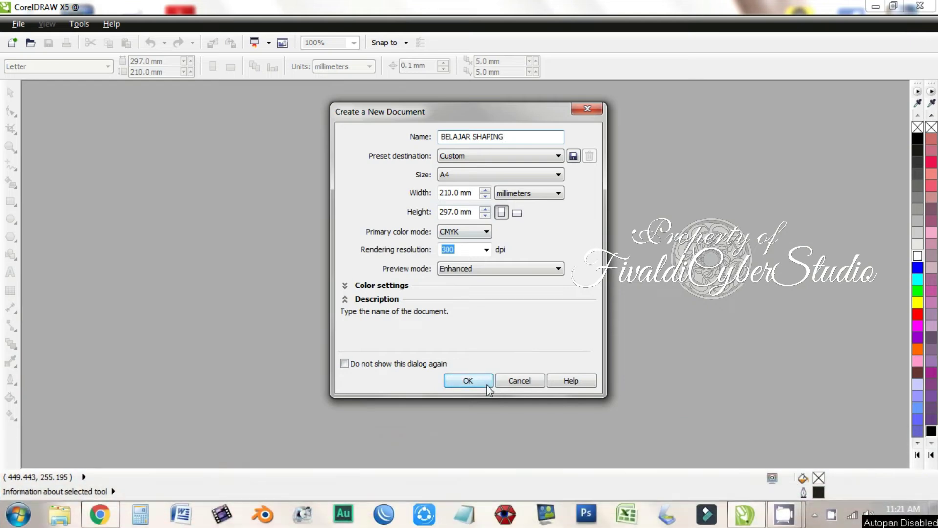
Create the A4 CMYK document BELAJAR SHAPING at 300 dpi in CorelDRAW and switch its page to landscape.
click(484, 383)
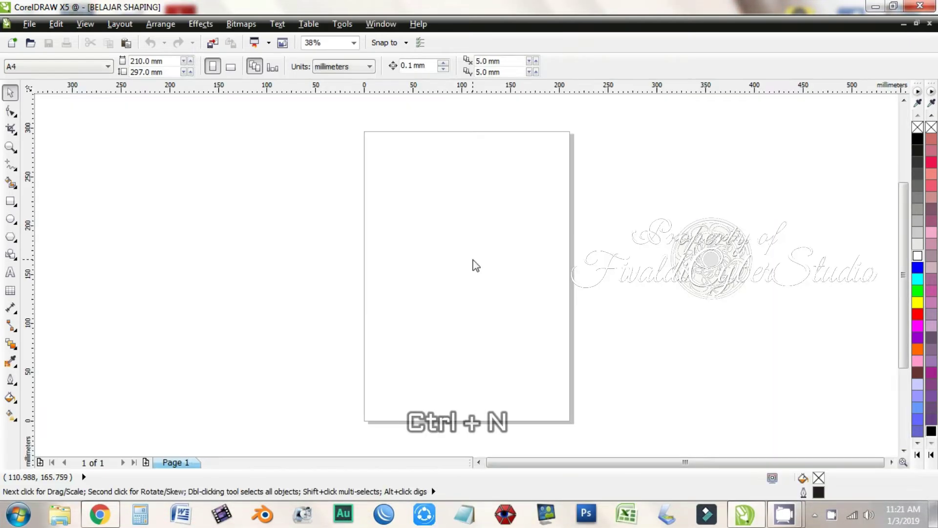
click(232, 68)
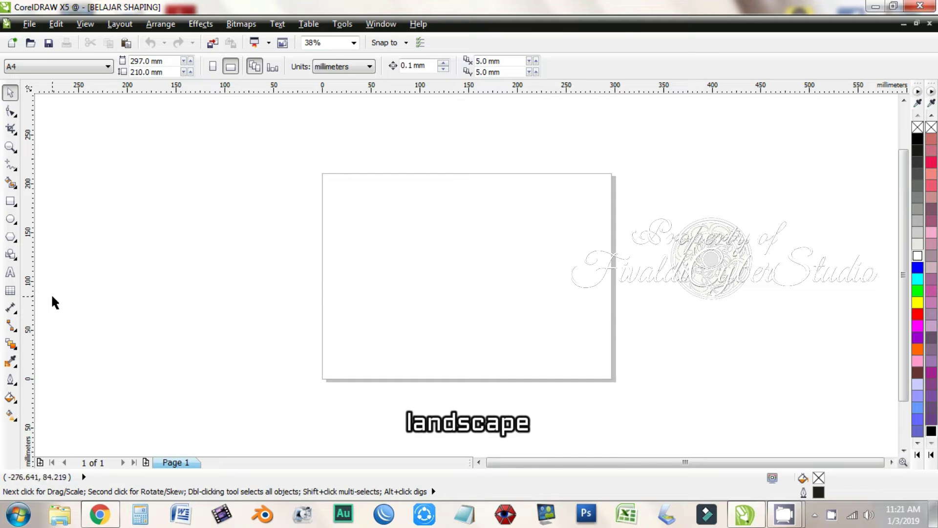
Draw a circle right of the page's centre with the Ellipse tool and set its size to 60 x 60 mm.
click(11, 219)
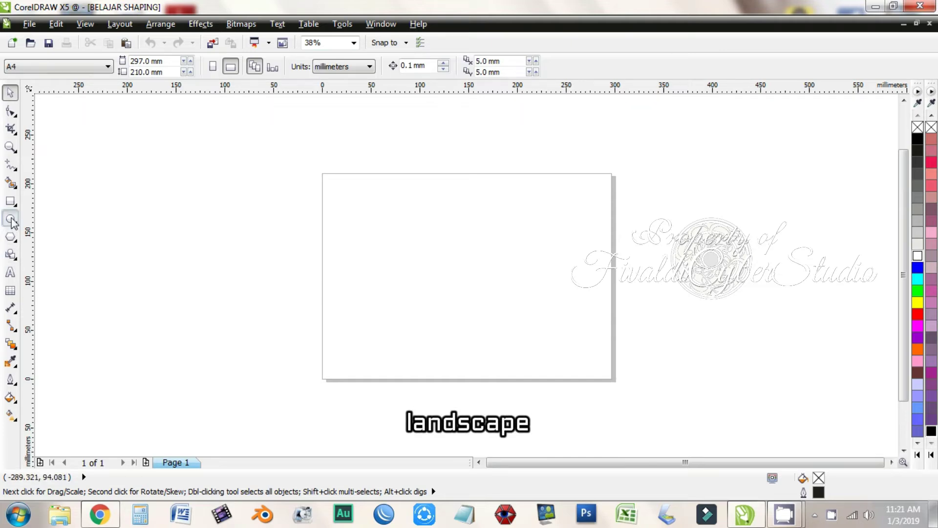
drag(461, 230, 519, 288)
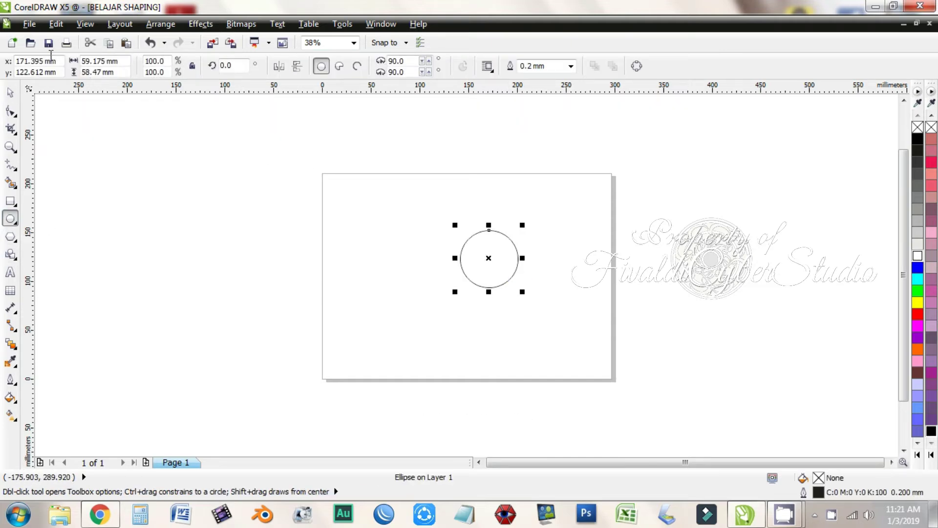
click(121, 60)
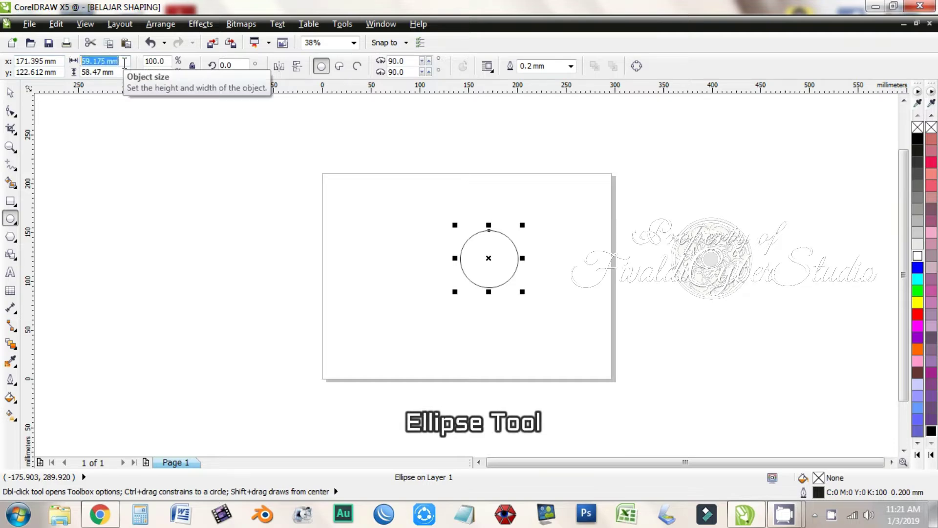
text(6)
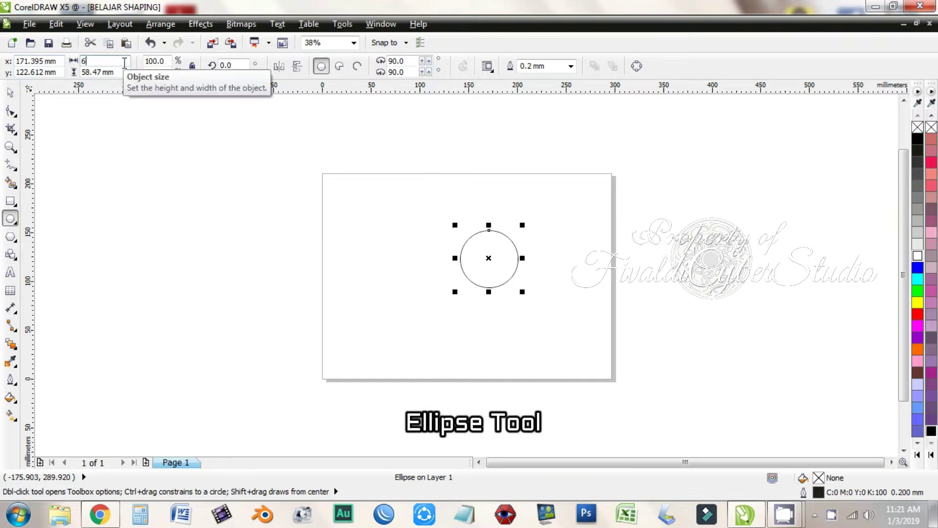
text(00)
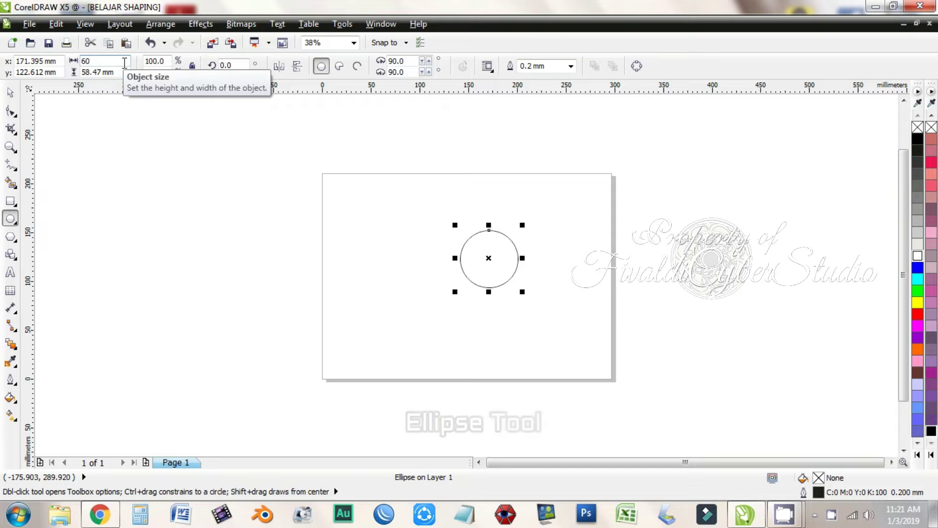
key(BackSpace)
key(Tab)
text(60)
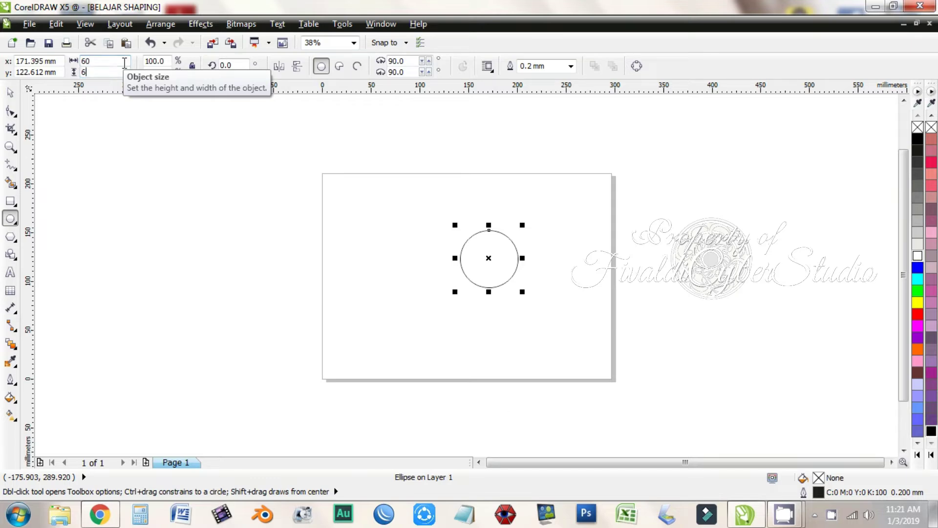
key(Return)
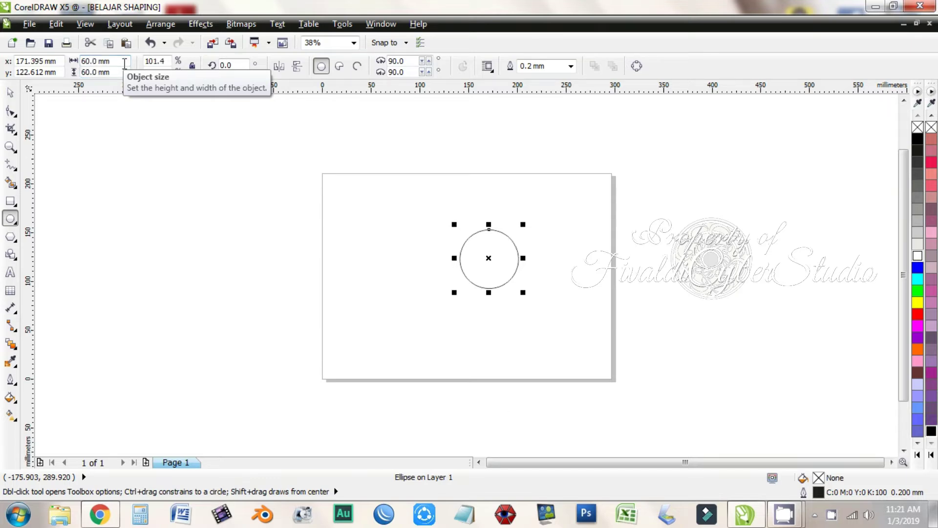
click(10, 92)
click(319, 248)
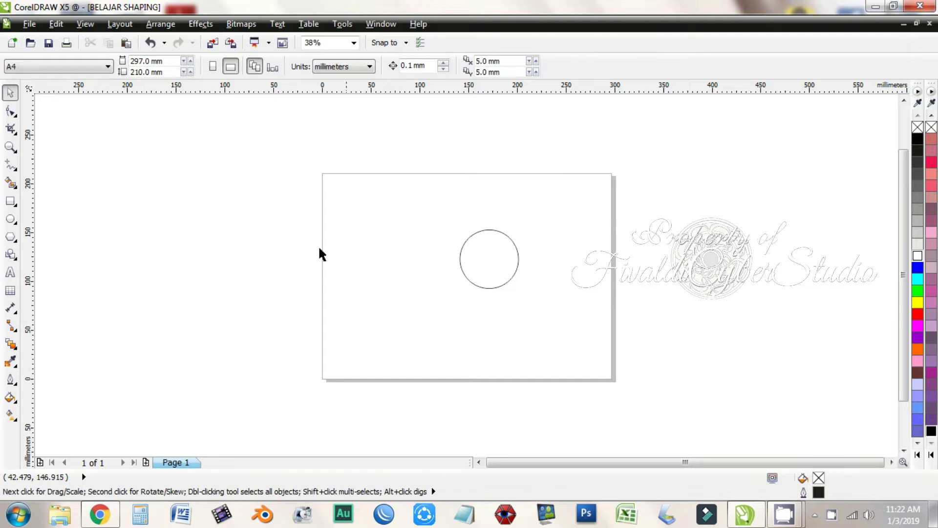
Draw a second circle beside the 60 mm circle and set its size to 100 x 100 mm.
click(10, 218)
drag(381, 208, 464, 298)
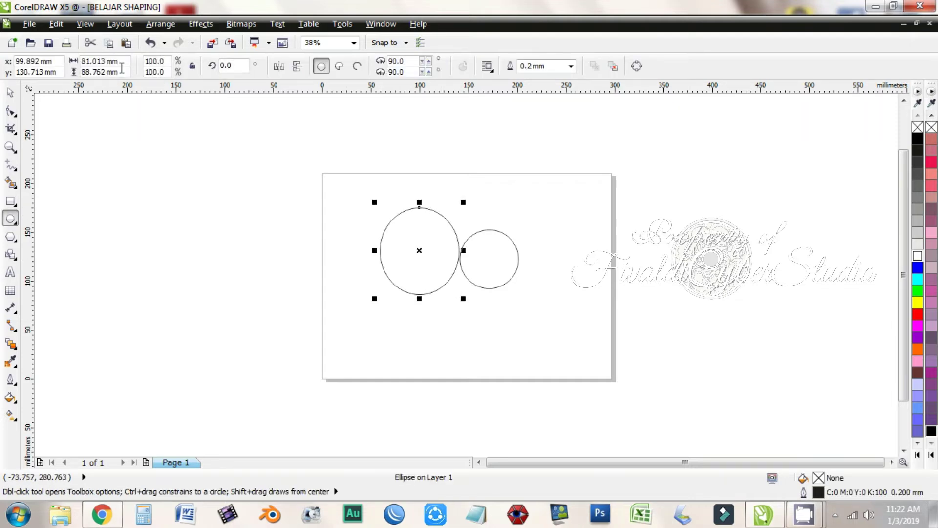
drag(122, 68, 67, 64)
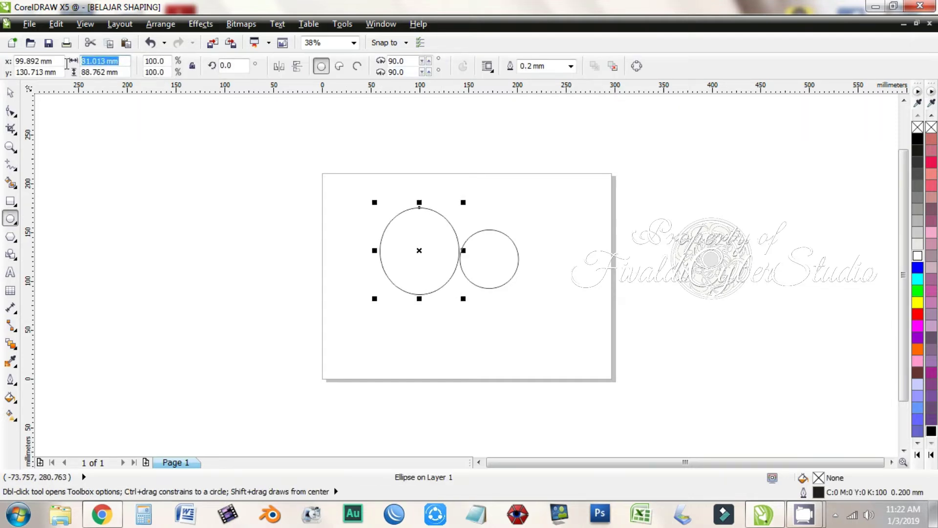
text(6)
key(Tab)
text(1)
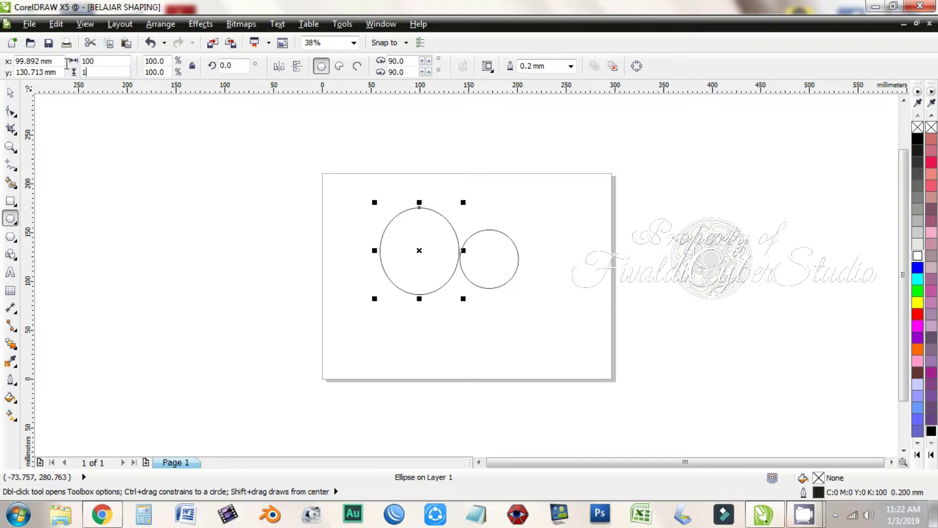
key(Return)
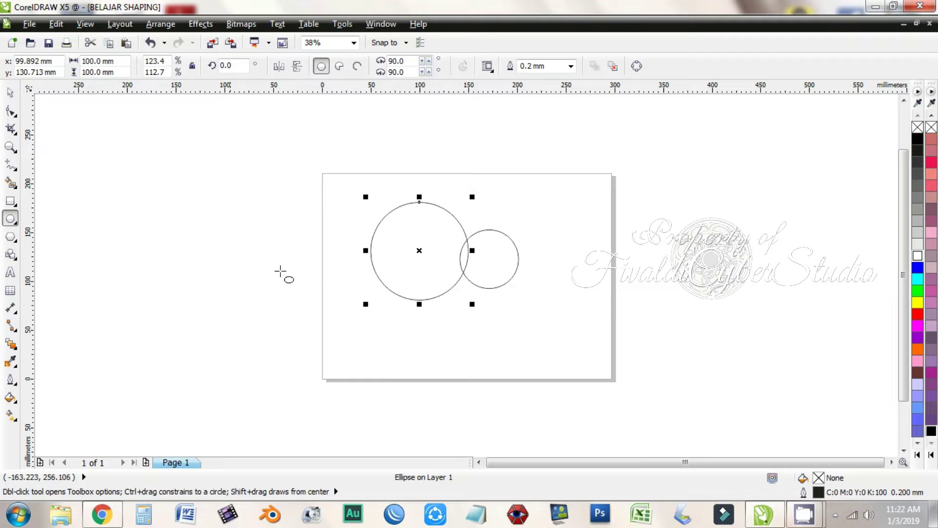
Align the centres of both circles horizontally and vertically on the 60 mm circle so they are concentric.
click(10, 92)
drag(299, 153, 619, 356)
key(c)
key(e)
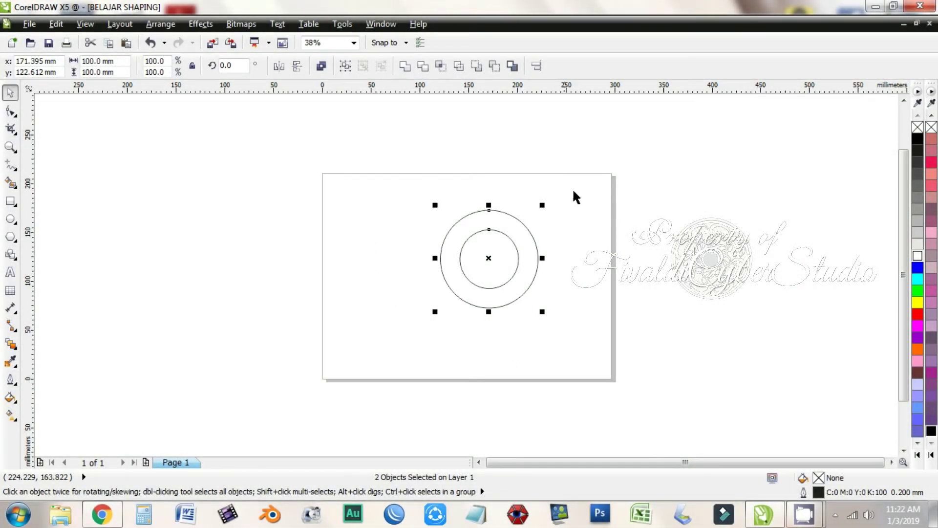
click(556, 213)
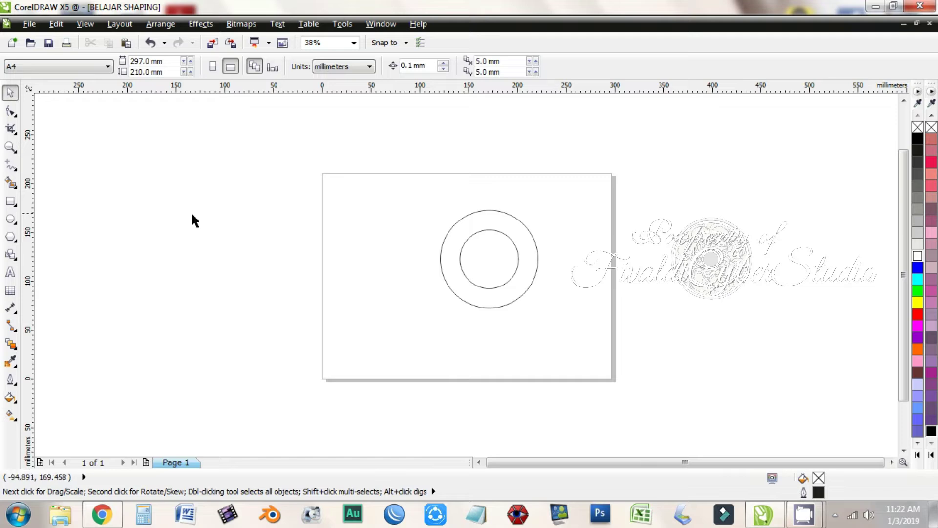
Draw a 100 x 50 mm rectangle and place it exactly over the upper half of the 100 mm circle.
click(10, 201)
drag(274, 182, 391, 259)
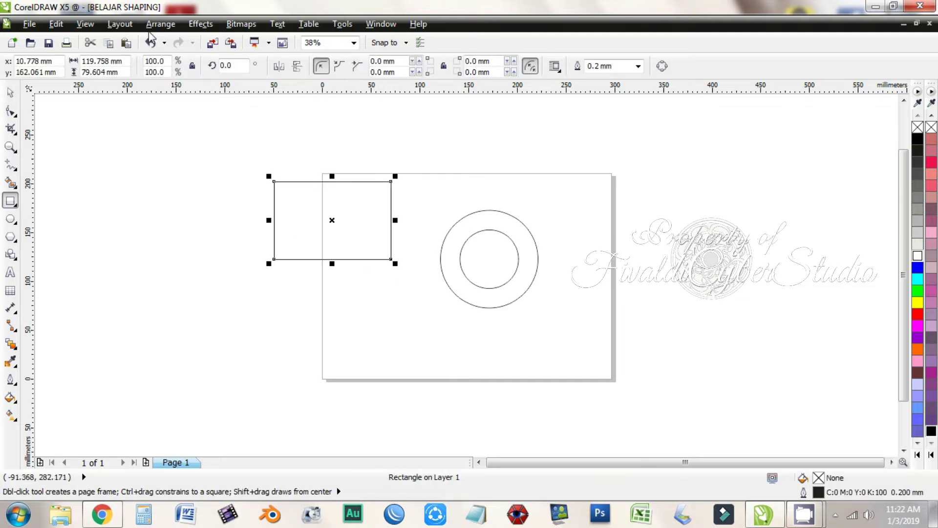
text(100)
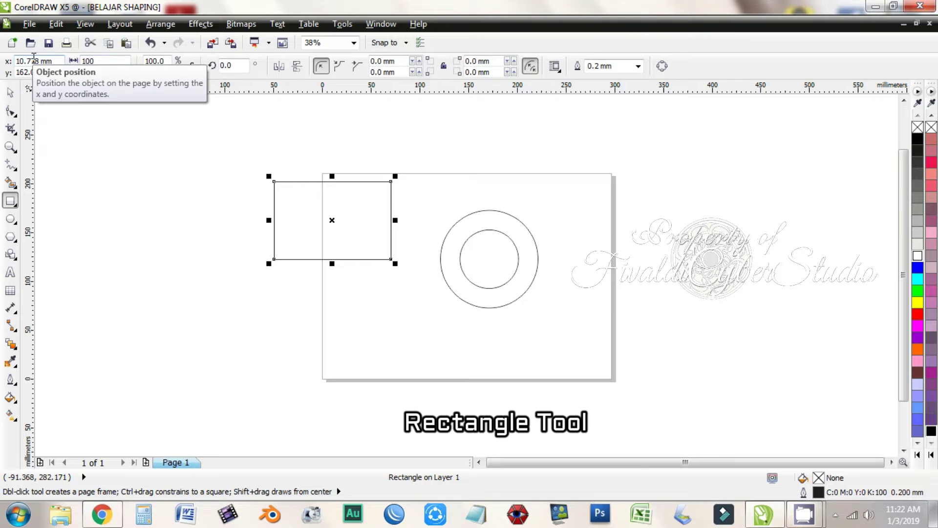
key(Return)
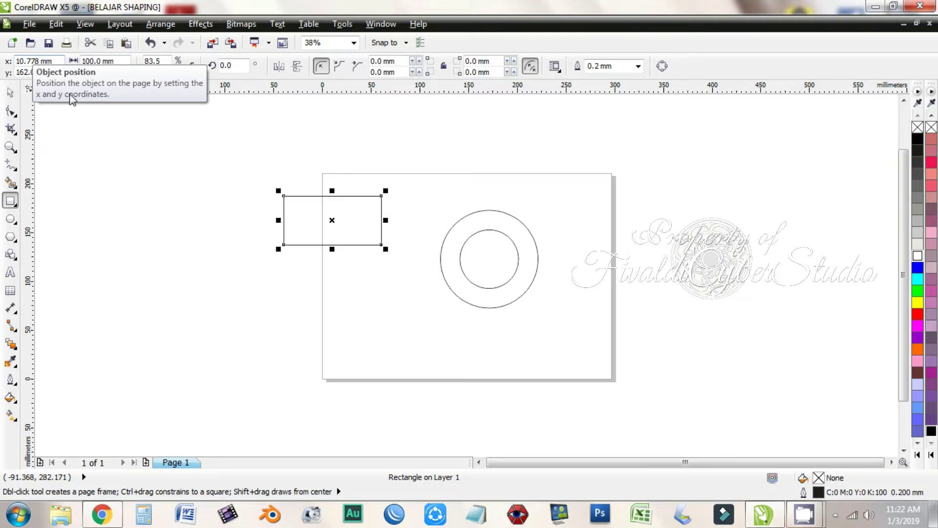
click(10, 92)
click(293, 258)
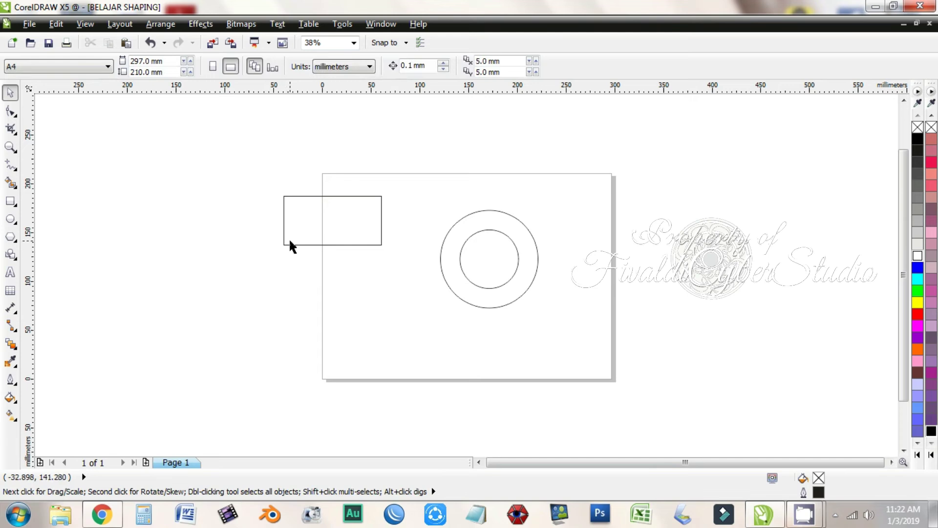
drag(290, 241, 446, 255)
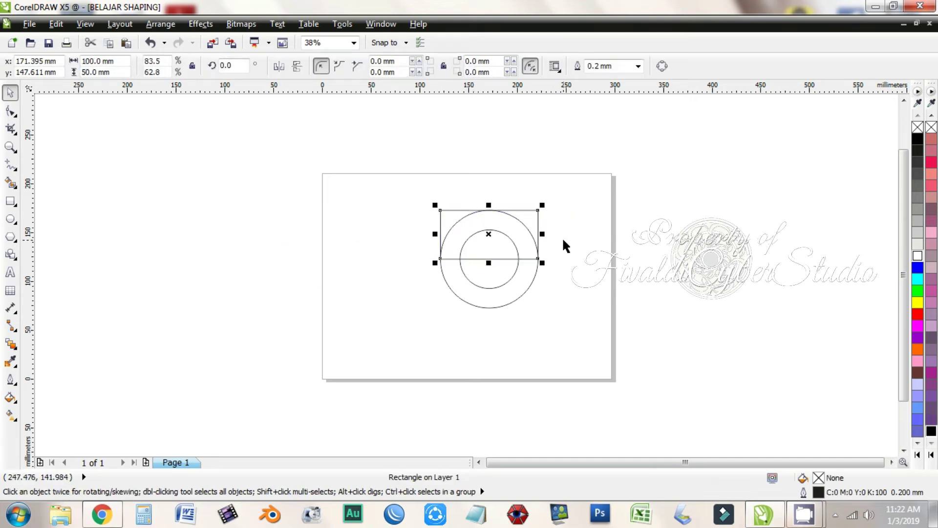
click(564, 240)
Duplicate the 100 mm circle and place the copy so it is centred on the rectangle's upper edge.
drag(535, 272, 527, 283)
drag(528, 284, 540, 268)
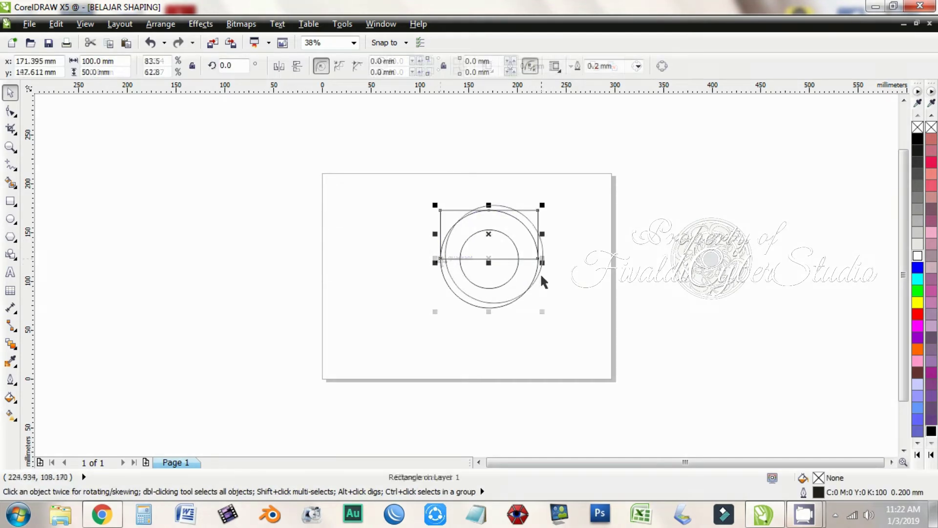
click(491, 293)
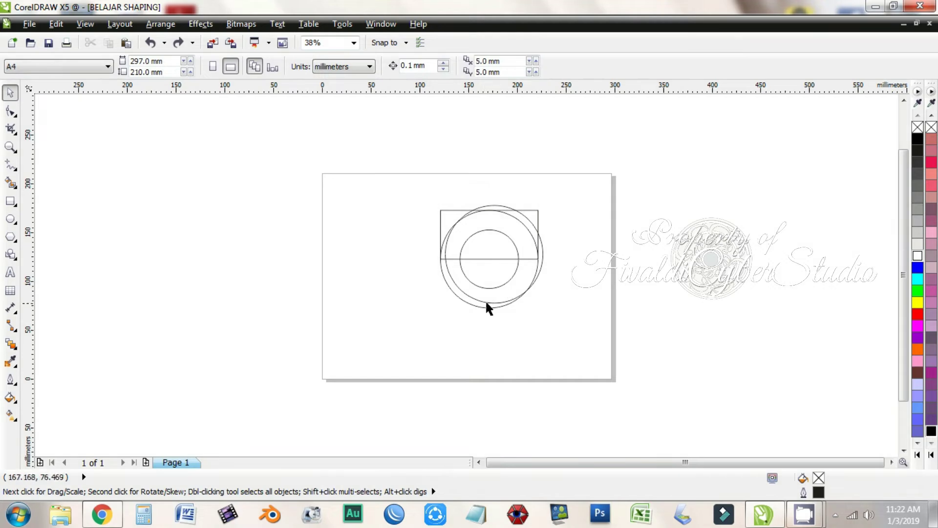
click(486, 303)
drag(486, 303, 414, 303)
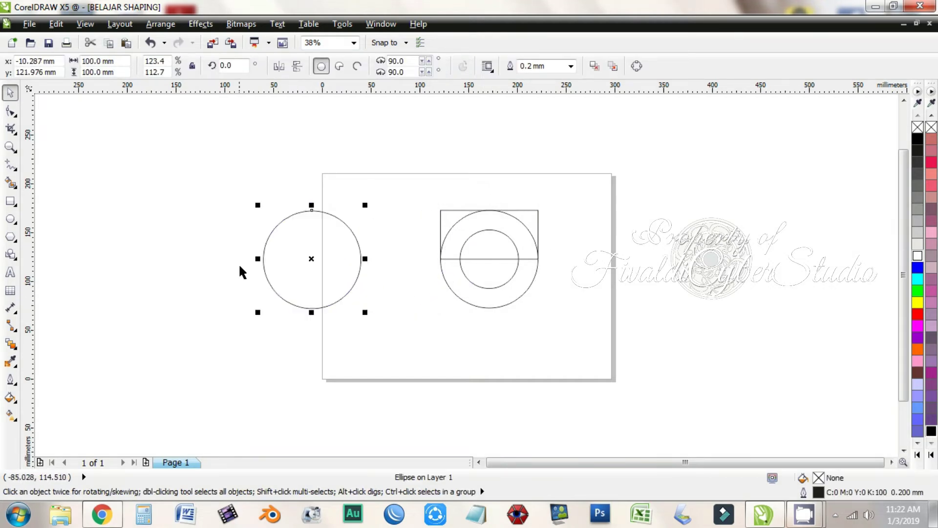
drag(260, 259, 437, 210)
click(566, 213)
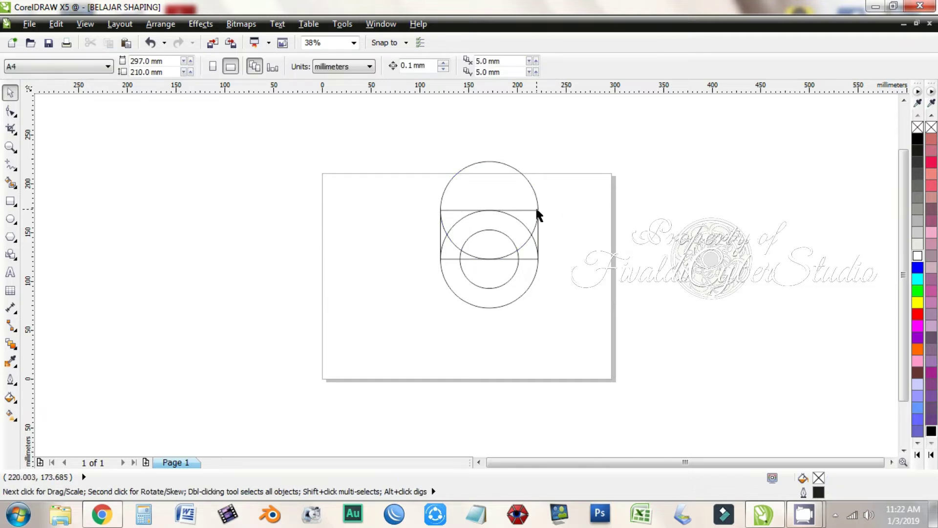
Draw another rectangle across the page's left edge and set its size to 100 x 65 mm.
click(10, 201)
drag(217, 207, 369, 244)
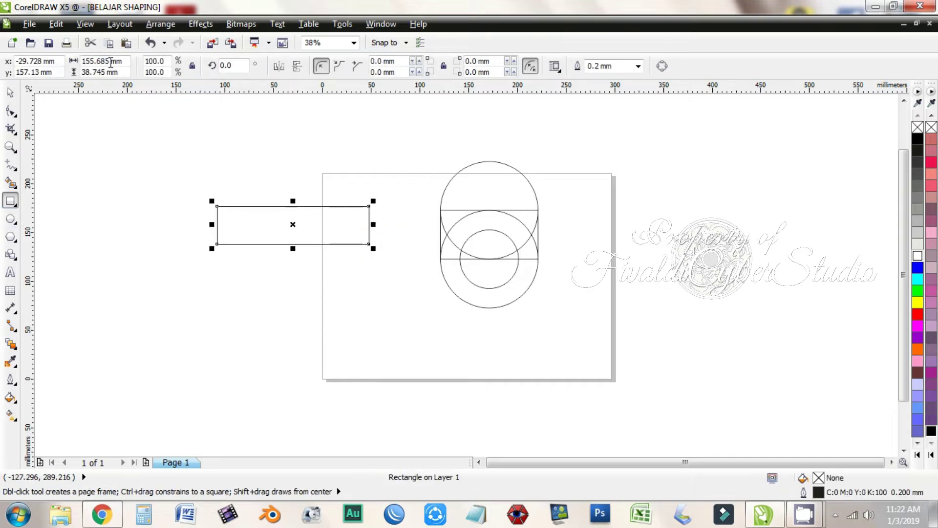
click(111, 62)
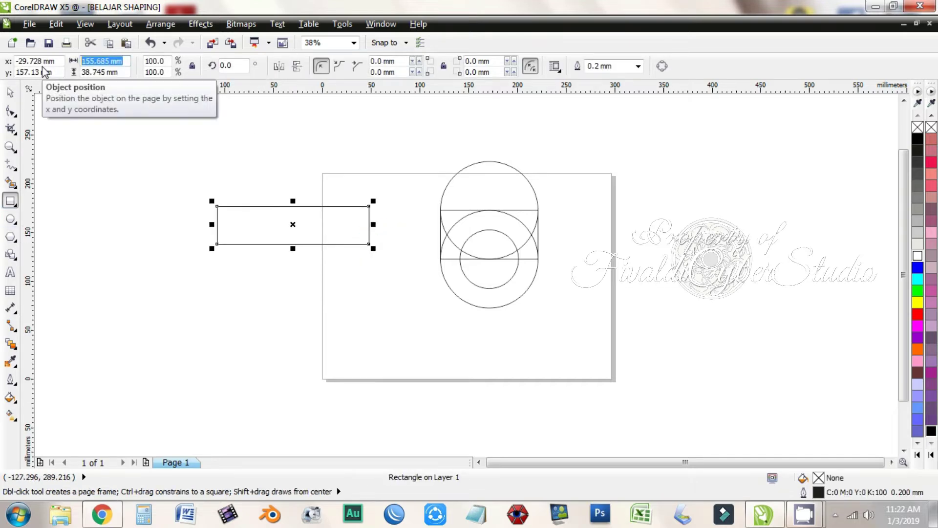
text(100)
key(Tab)
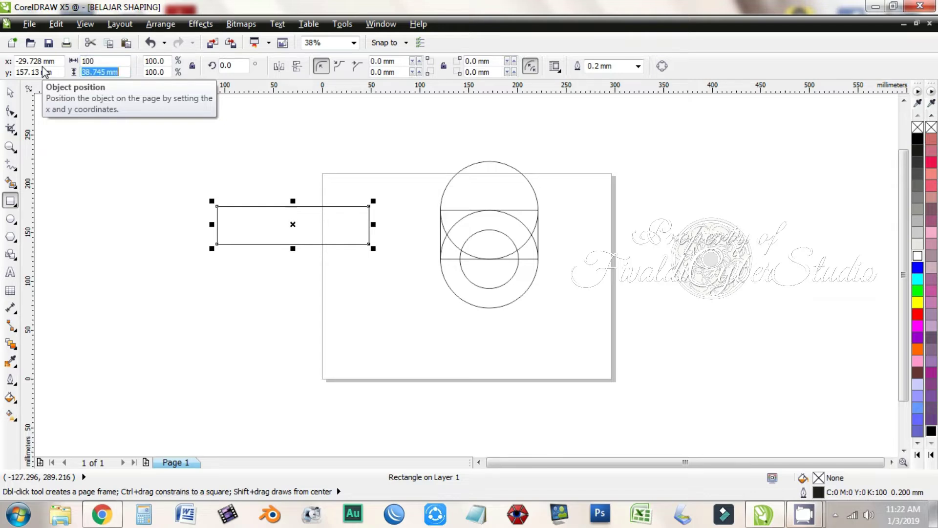
text(65)
key(Return)
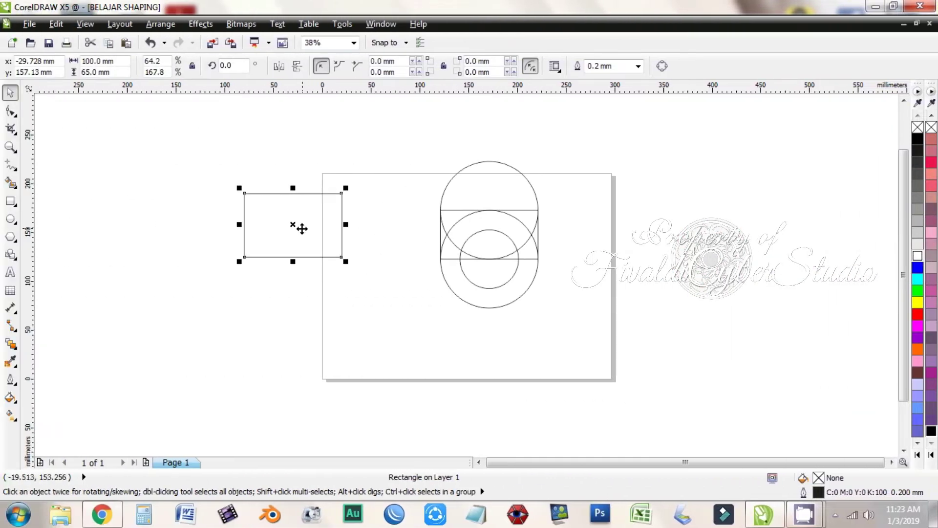
Move the 100 x 65 mm rectangle directly below the first rectangle, with its upper edge on the first one's lower edge.
drag(158, 224, 385, 352)
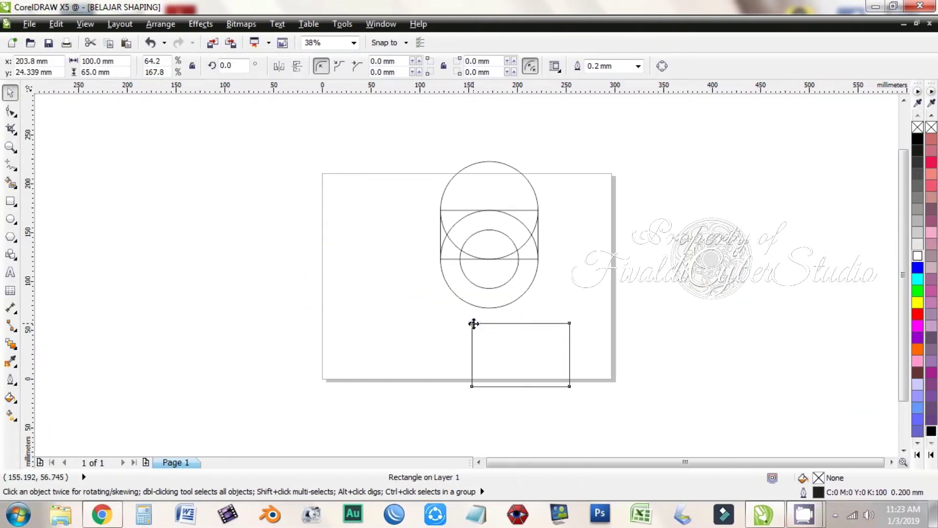
drag(473, 321, 441, 260)
click(583, 264)
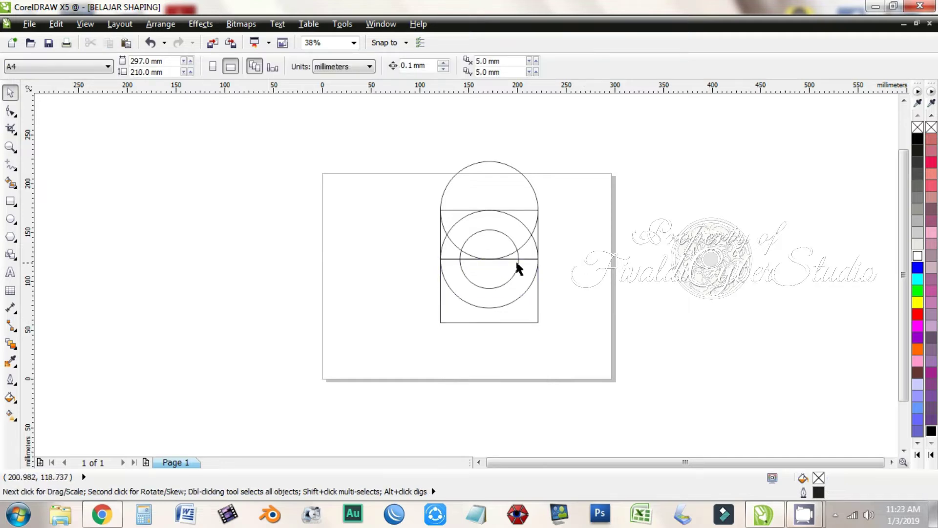
Draw a circle across the page's left edge with the Ellipse tool and set its size to 65 x 65 mm.
click(10, 218)
drag(259, 206, 360, 322)
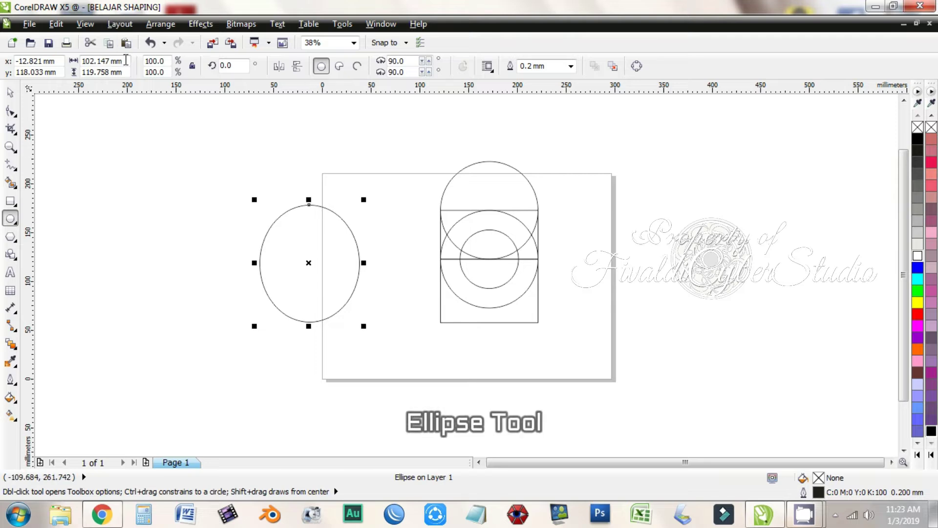
drag(126, 60, 29, 59)
text(65)
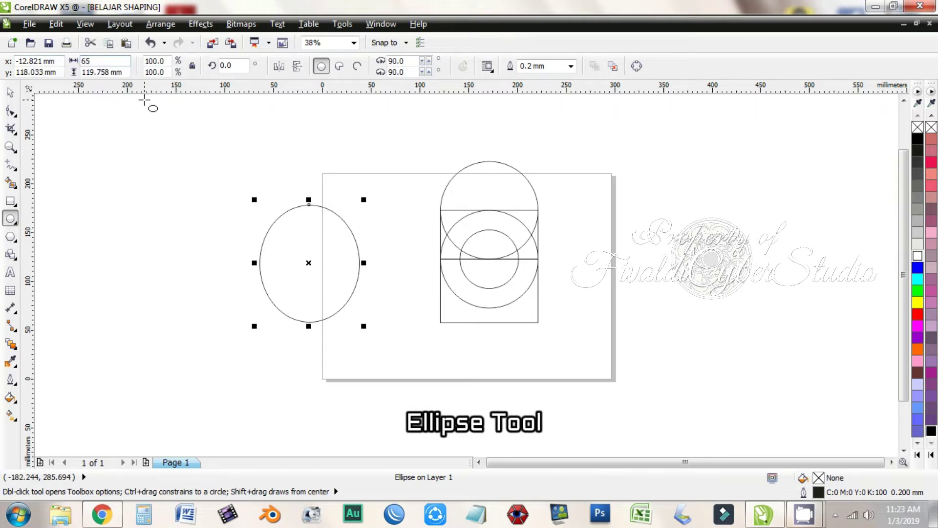
key(Tab)
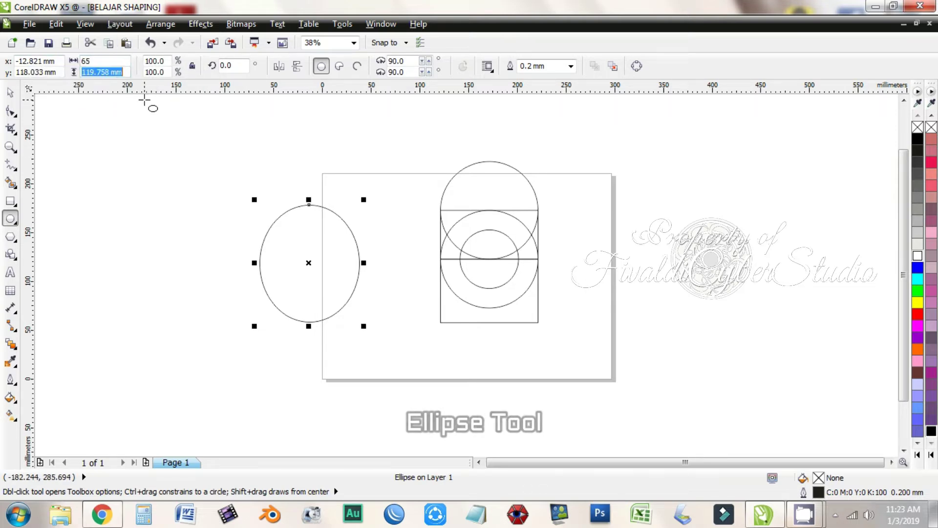
text(65)
key(Return)
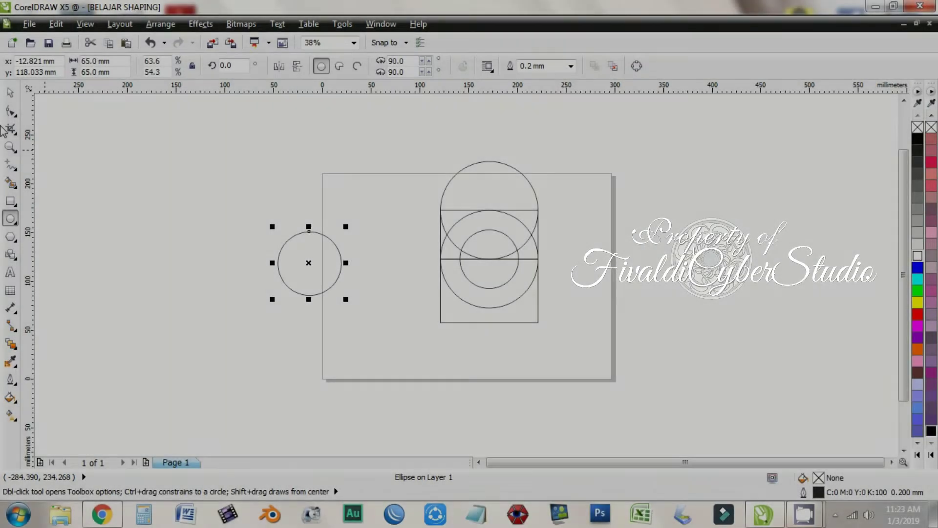
Duplicate the 65 mm circle at the page's left edge.
click(10, 93)
click(380, 235)
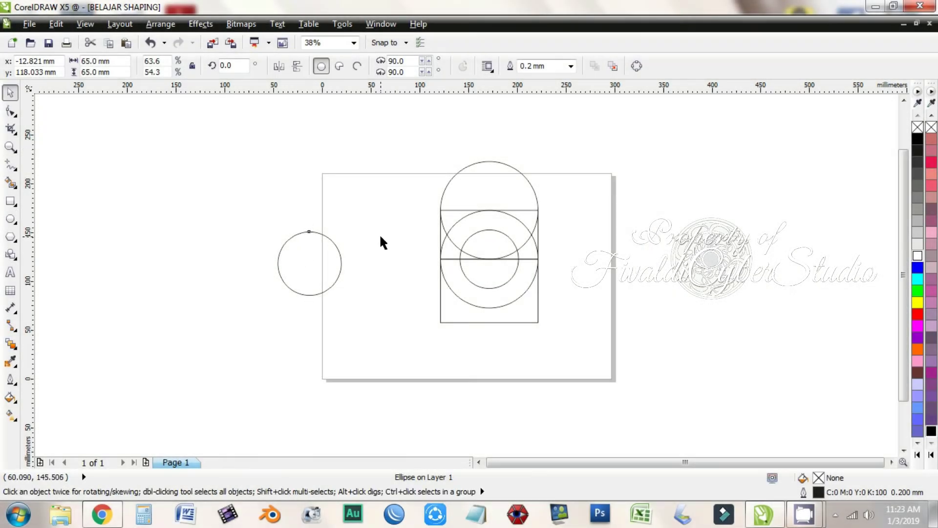
click(308, 259)
key(ctrl+d)
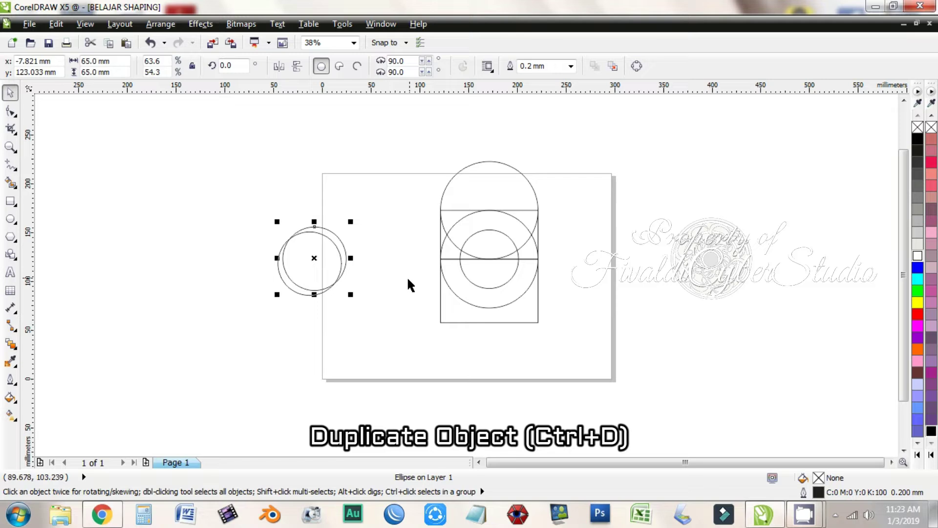
Centre the two 65 mm circles on the left and right edges of the lower 100 x 65 mm rectangle.
drag(312, 258, 537, 288)
click(315, 266)
drag(315, 265, 440, 290)
click(615, 257)
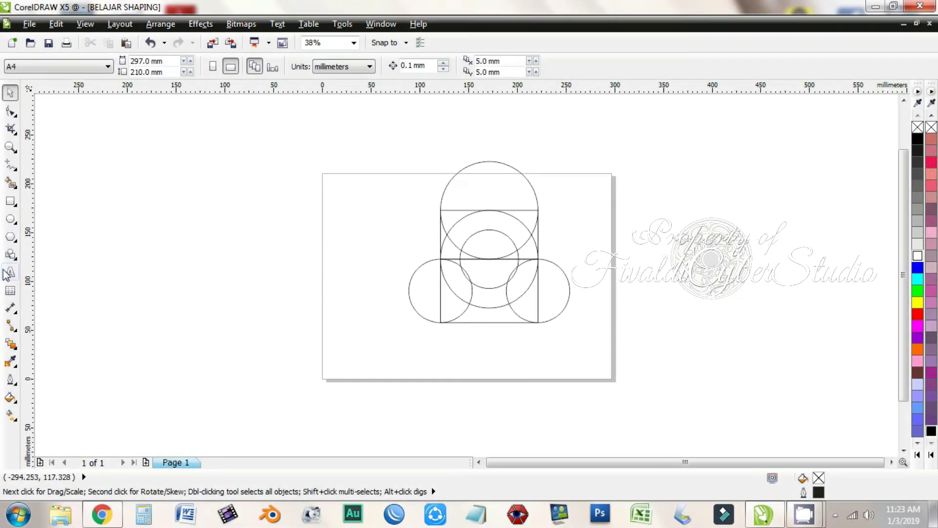
Add the artistic text "cular" beside the figure at the page's right edge and select all of it.
click(9, 272)
click(595, 267)
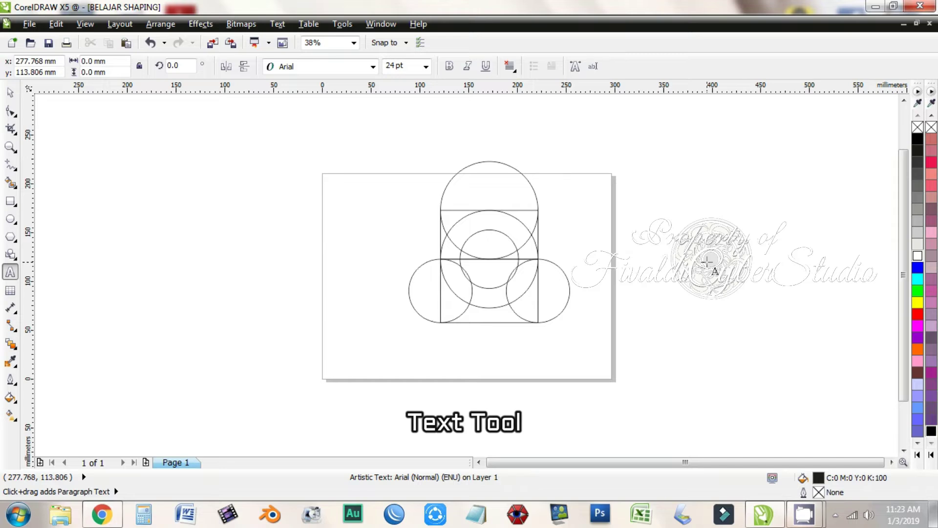
text(CH)
key(BackSpace)
key(BackSpace)
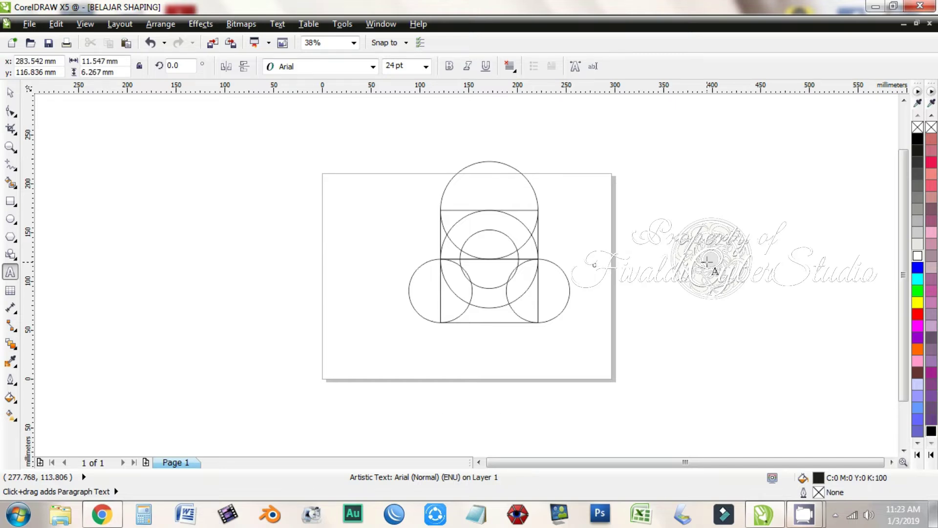
key(ctrl+a)
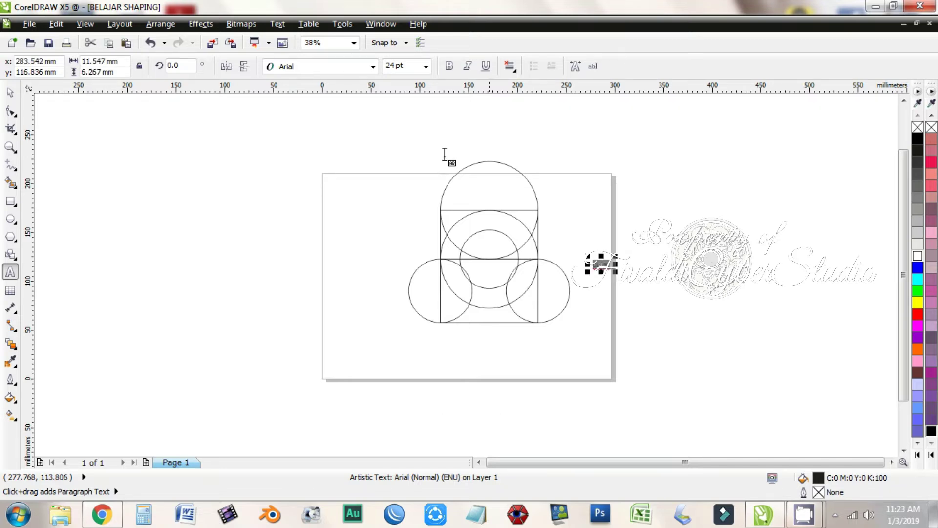
Set the "cular" text's font to Arial Black and its size to 330 pt.
click(373, 66)
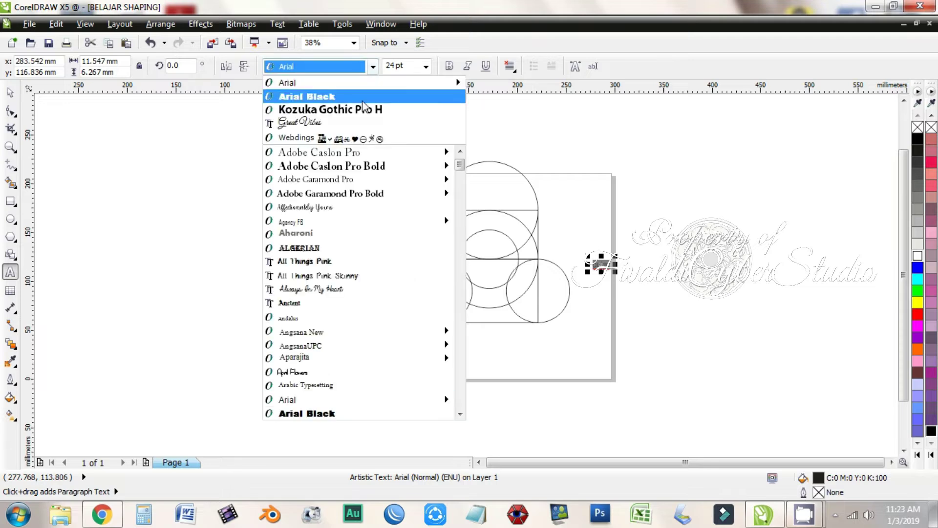
click(345, 97)
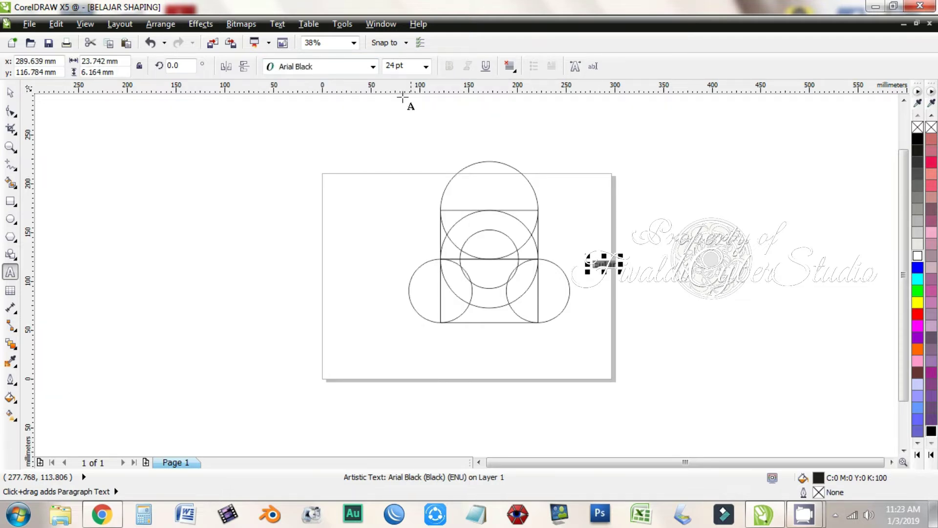
click(409, 66)
text(330)
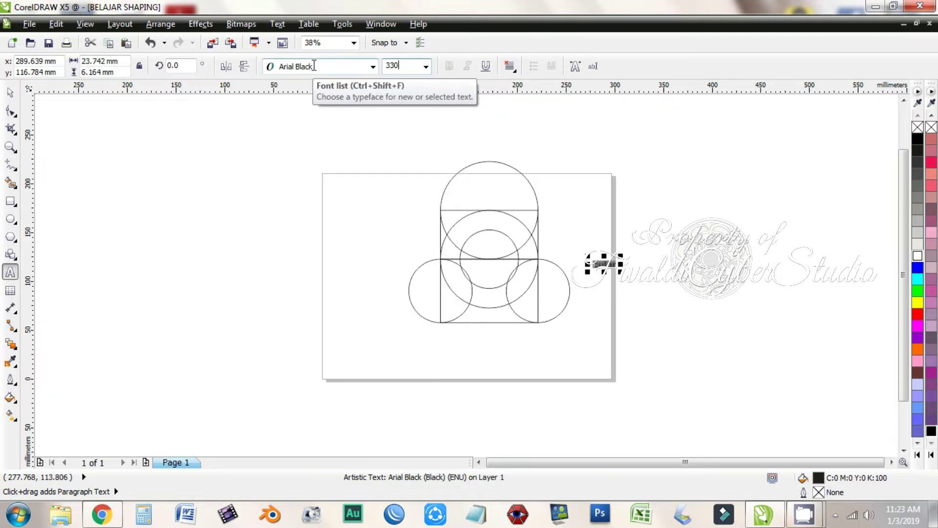
key(Return)
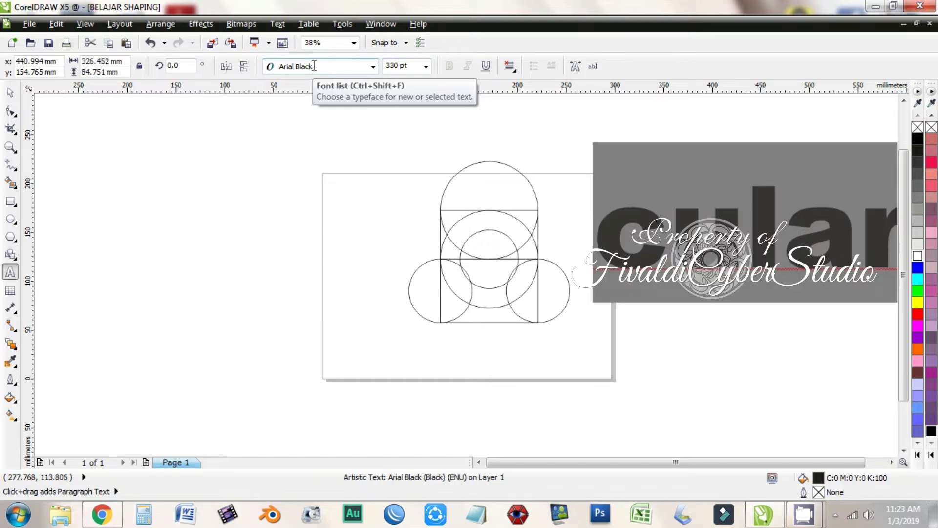
Move the "cular" text down and left so it starts at the lower right circle and crosses the page's right edge.
click(10, 93)
scroll(765, 372, down, 1)
scroll(773, 349, up, 1)
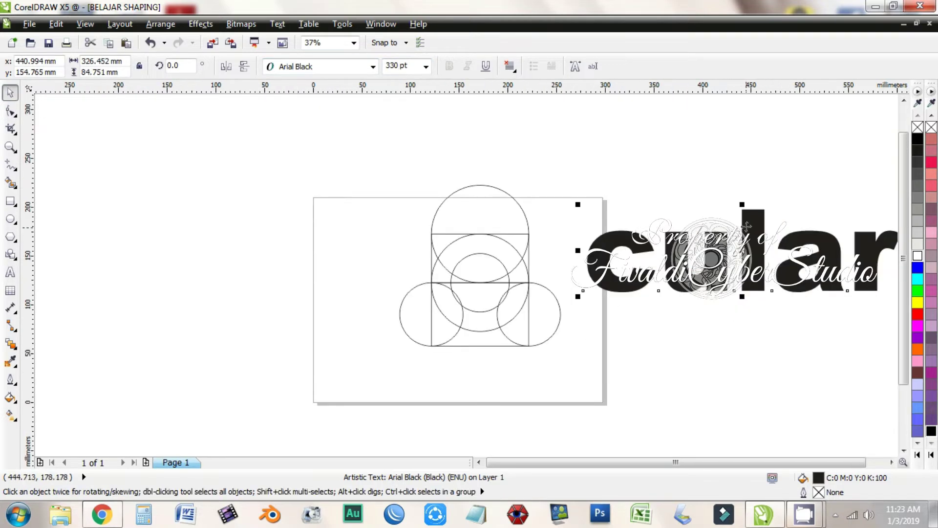
drag(741, 250, 687, 290)
click(681, 209)
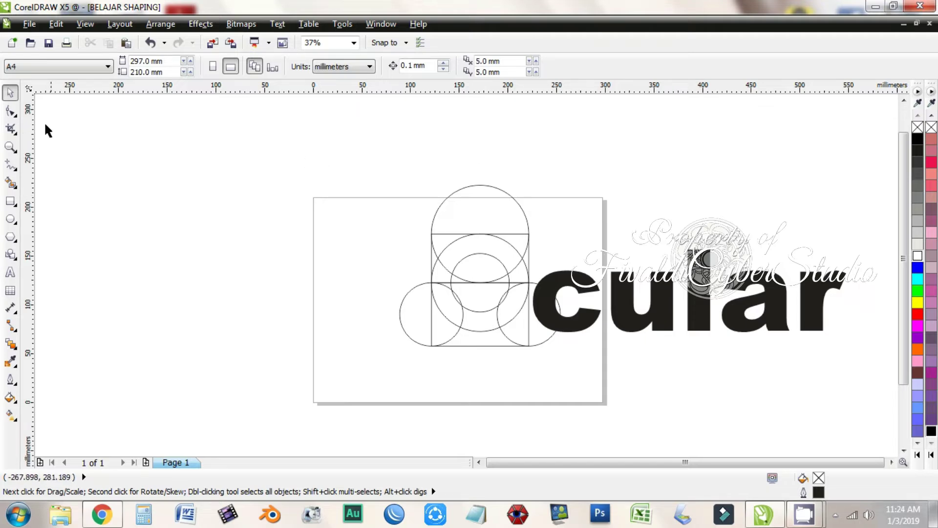
Save the drawing as BELAJAR SHAPING in the Documents library in CDR format.
click(30, 24)
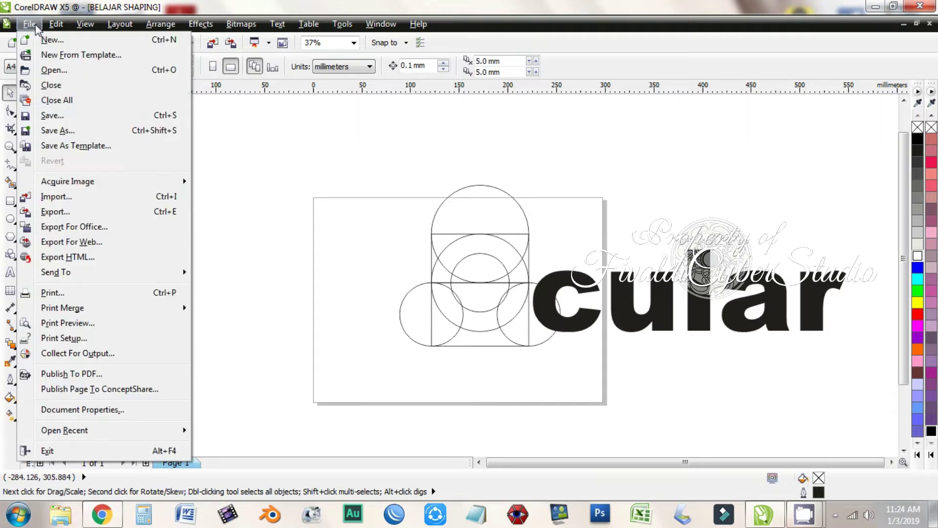
click(59, 132)
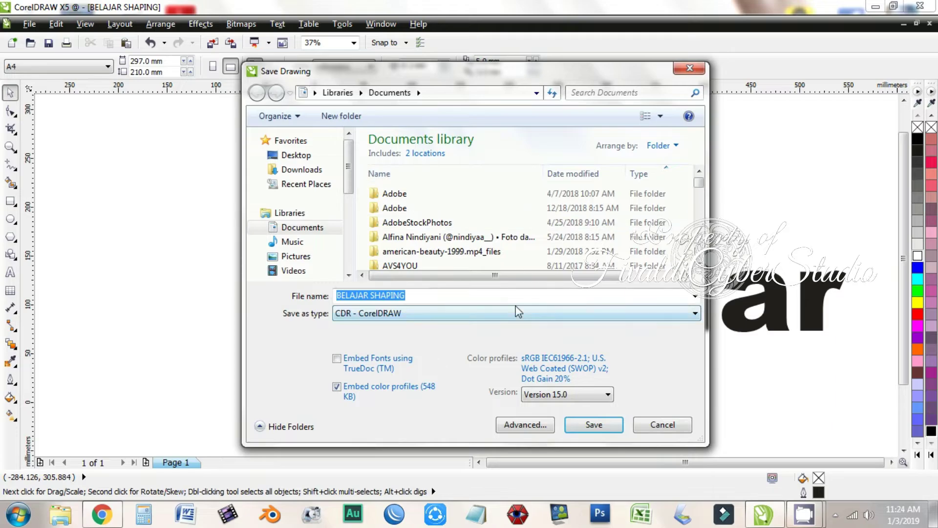
click(594, 425)
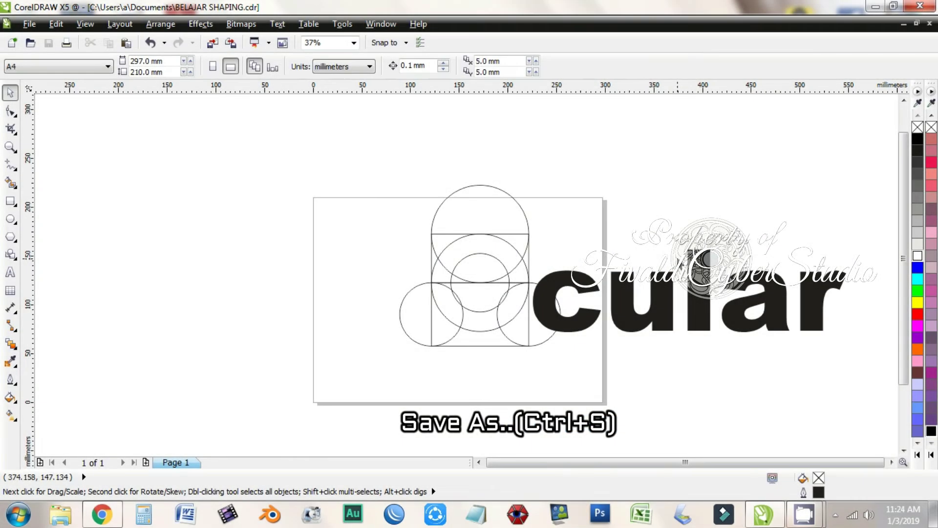
Move the "cular" text off the page to the upper right and the upper rectangle with its three circles below it.
drag(702, 300, 809, 215)
click(595, 292)
mouse_move(415, 175)
mouse_down()
mouse_move(540, 340)
mouse_move(550, 337)
mouse_up()
drag(483, 259, 727, 326)
click(539, 275)
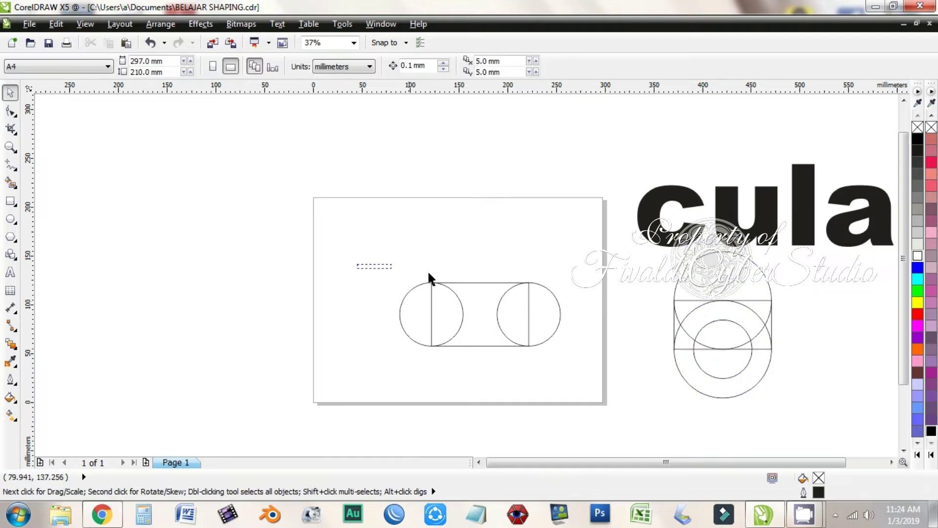
Move the remaining rectangle and its two side circles together to the middle of the page.
drag(429, 273, 576, 391)
drag(481, 314, 450, 283)
click(511, 174)
Weld the rectangle and its two 65 mm side circles into one rounded bar.
drag(363, 239, 621, 381)
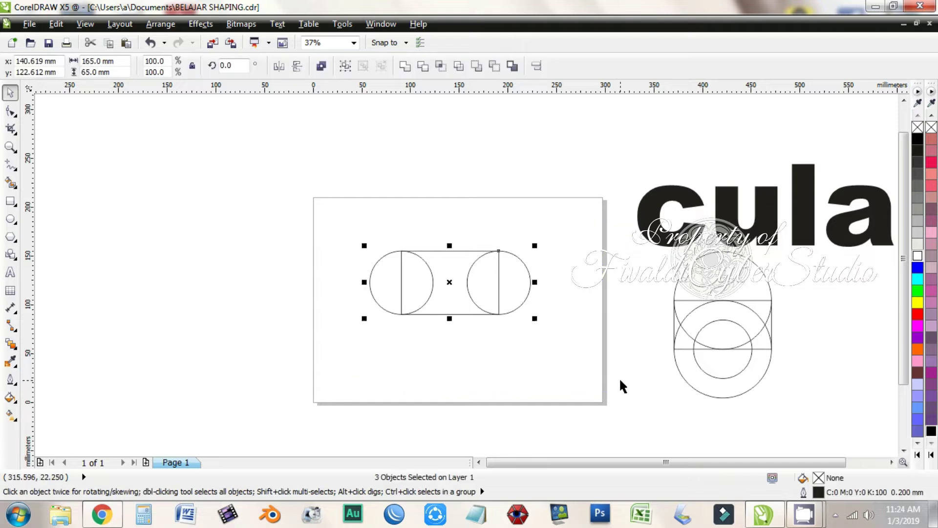
click(405, 66)
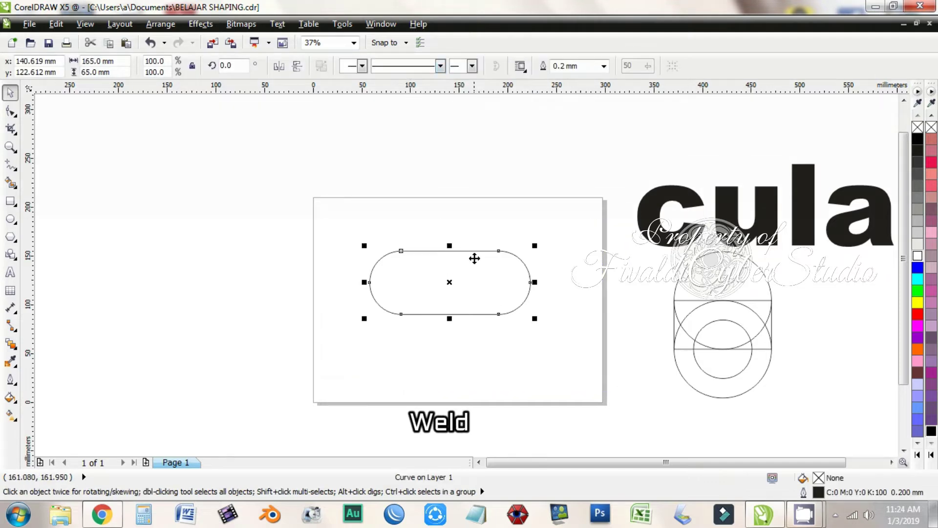
click(492, 219)
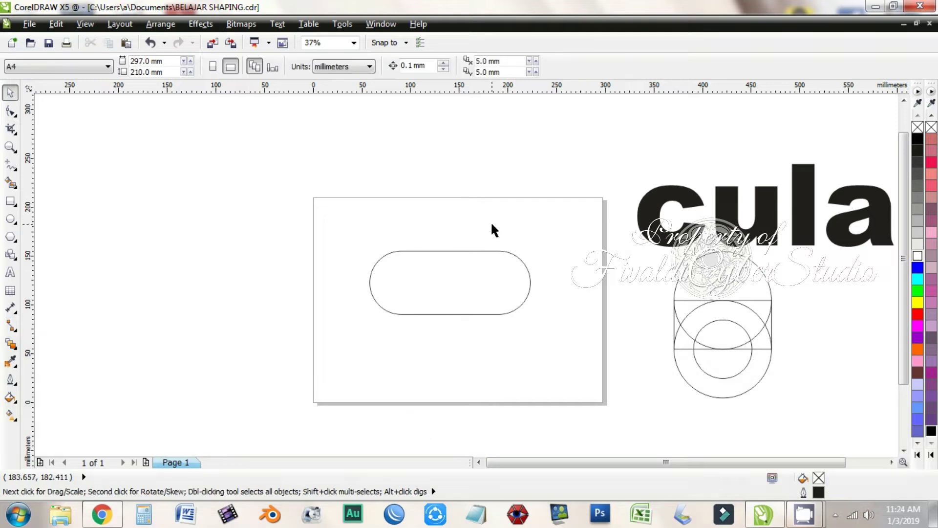
Move the welded rounded bar straight down to the lower part of the page.
click(462, 312)
drag(478, 280, 484, 337)
click(652, 296)
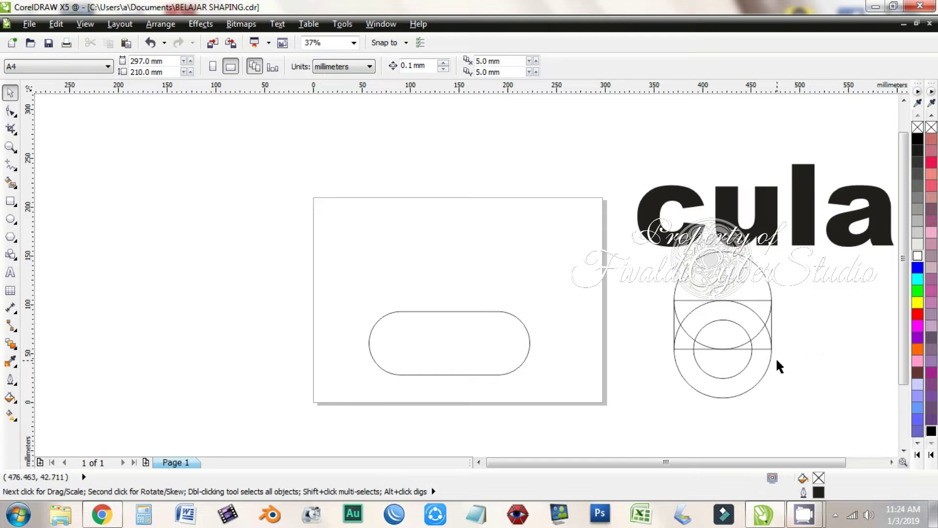
Move the lower 100 mm circle onto the page, centred on the middle of the rounded bar's upper edge.
click(746, 383)
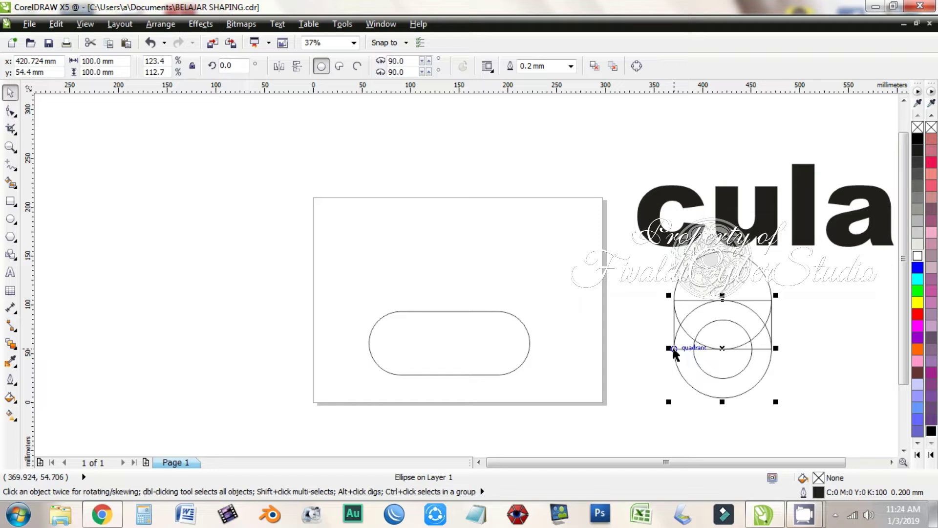
drag(675, 352, 450, 312)
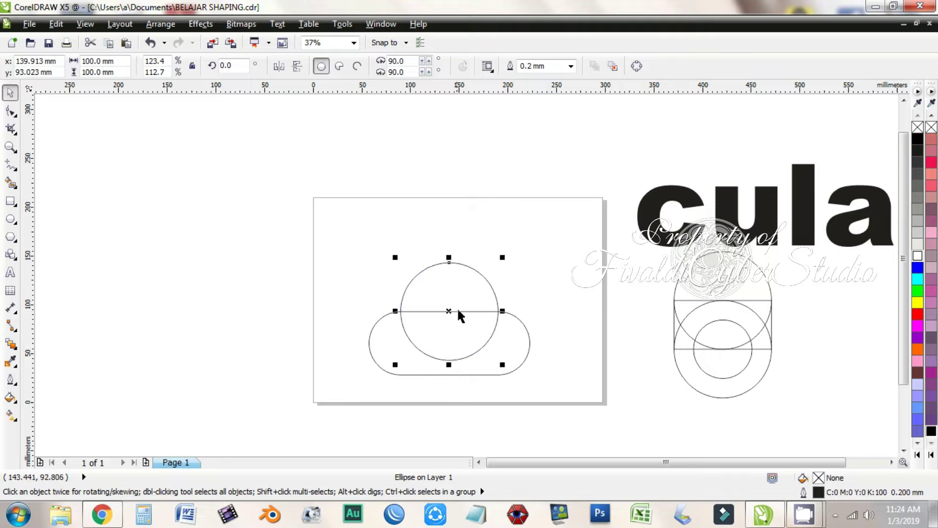
click(532, 281)
Cut the 100 mm circle out of the rounded bar with Back Minus Front.
drag(321, 243, 602, 421)
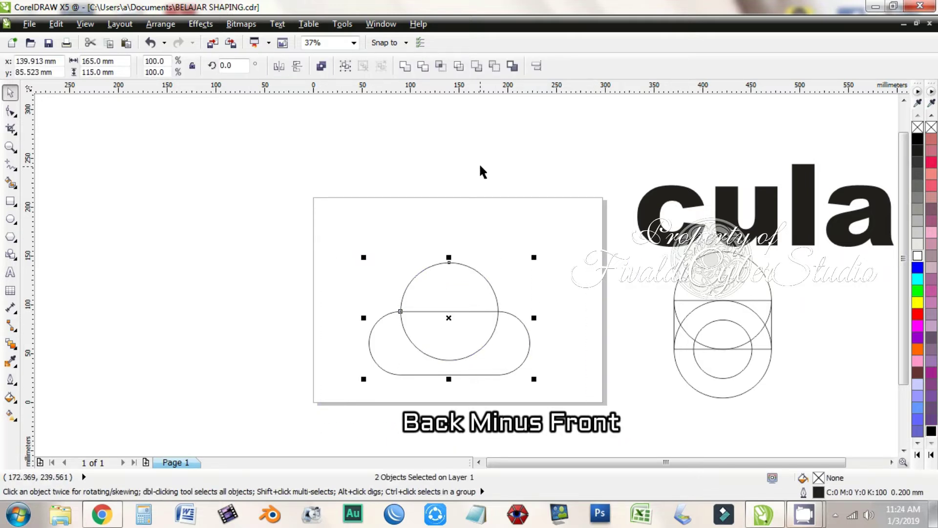
click(380, 245)
drag(354, 243, 571, 398)
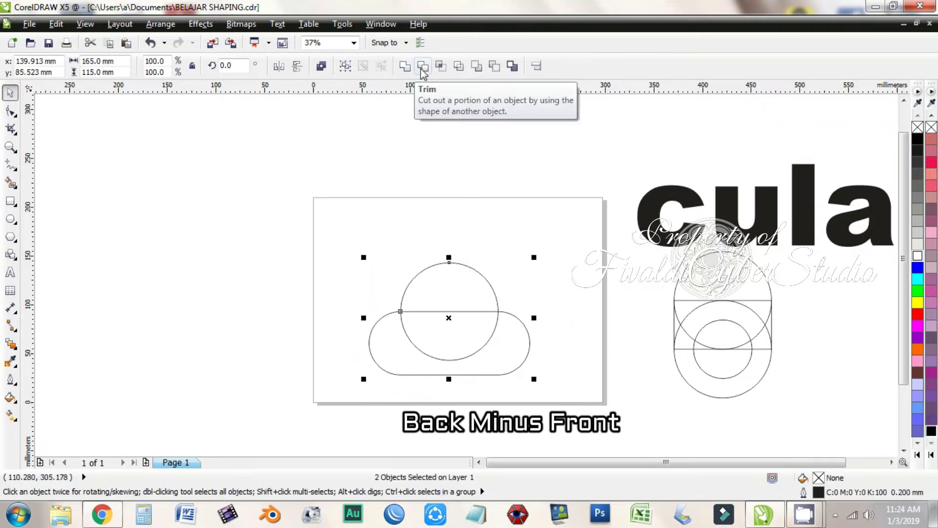
click(494, 68)
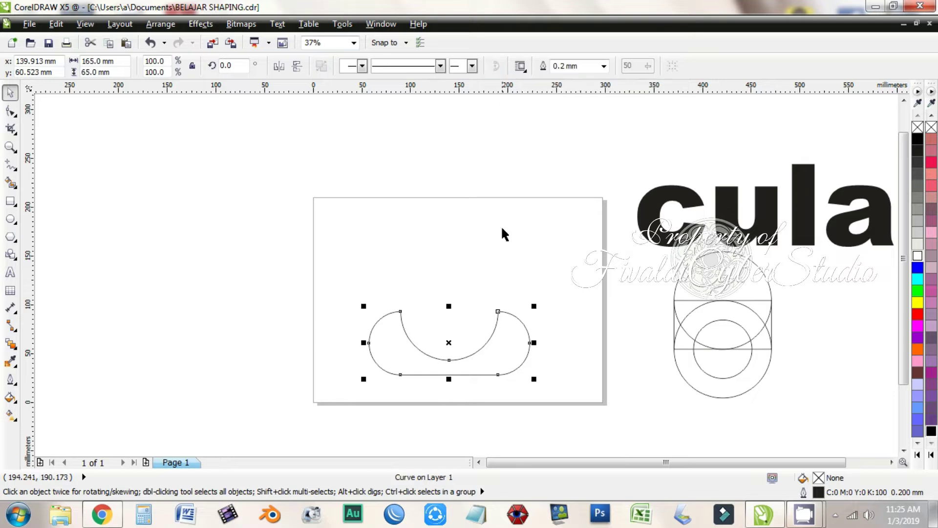
click(503, 254)
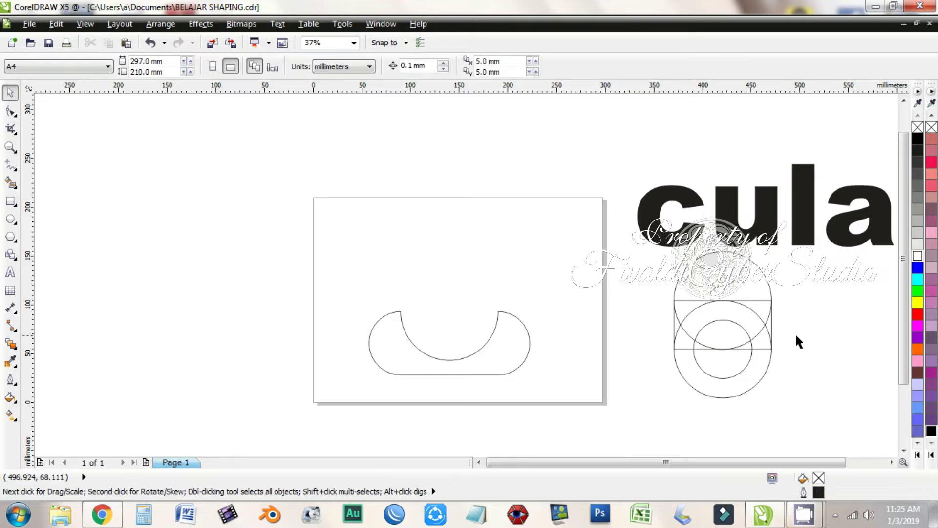
Move the 60 mm circle out of the off-page group onto the page's lower right corner.
click(741, 374)
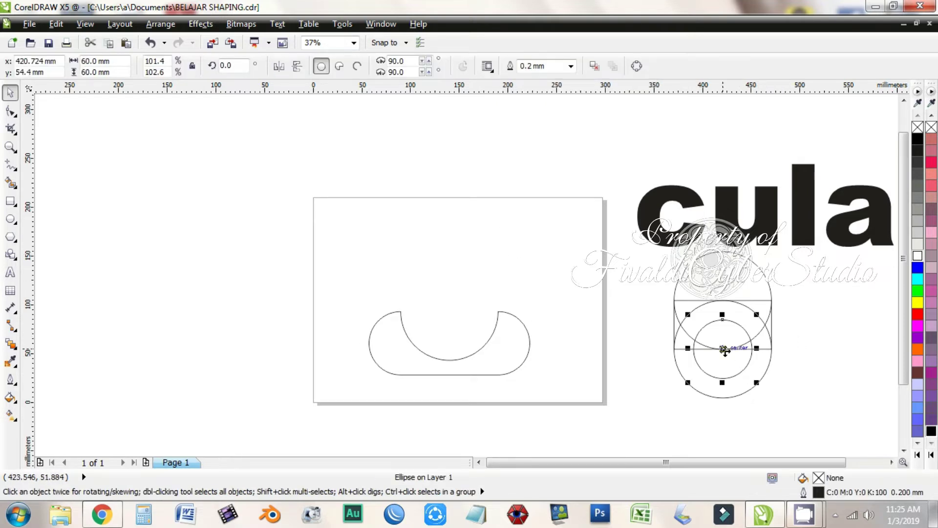
drag(723, 349, 601, 396)
click(611, 226)
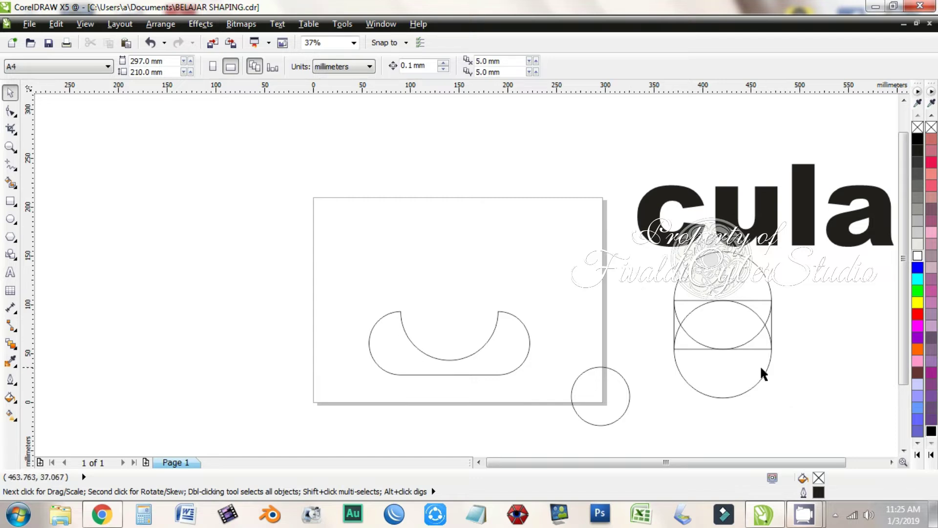
Move the off-page rectangle and the upper 100 mm circle together onto the page above the notched bar.
click(679, 318)
shift+click(718, 283)
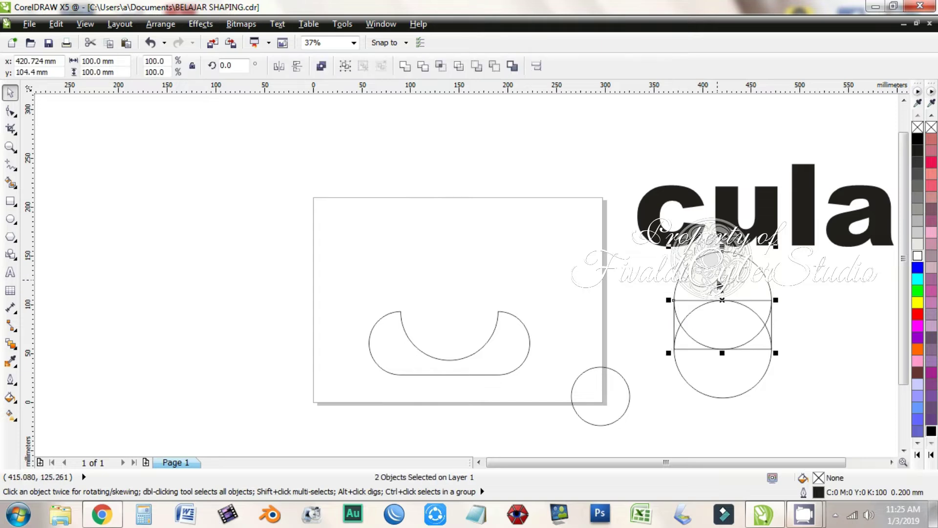
drag(721, 306, 460, 249)
key(Escape)
Weld the 100 mm circle and the rectangle above the notched bar into one arch shape.
drag(391, 184, 523, 298)
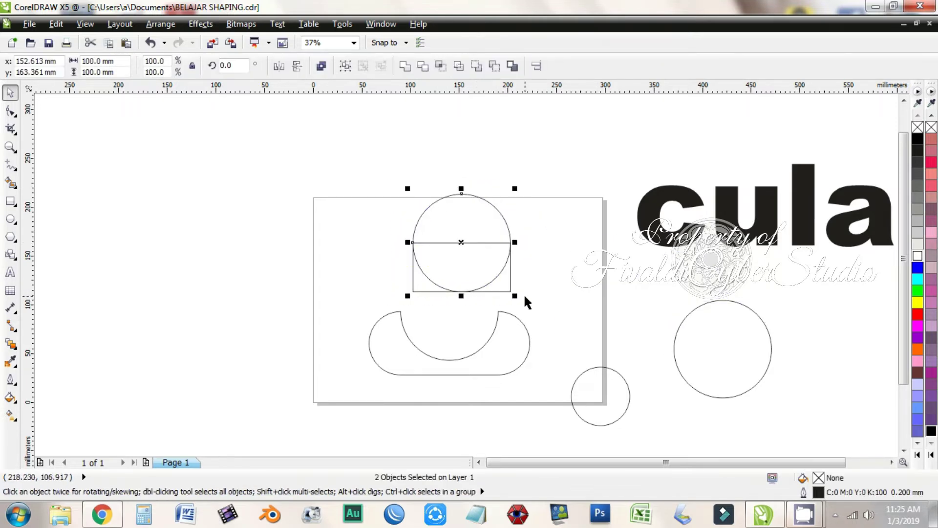
click(406, 67)
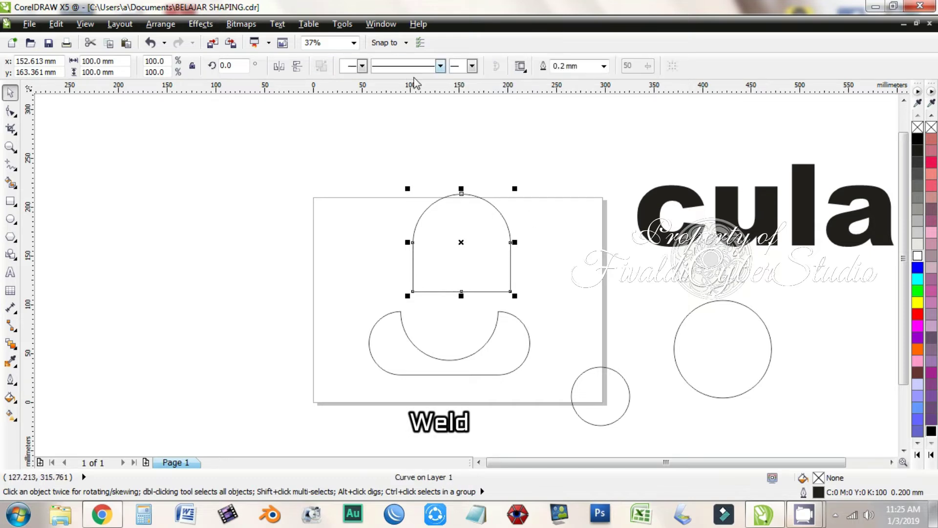
click(578, 223)
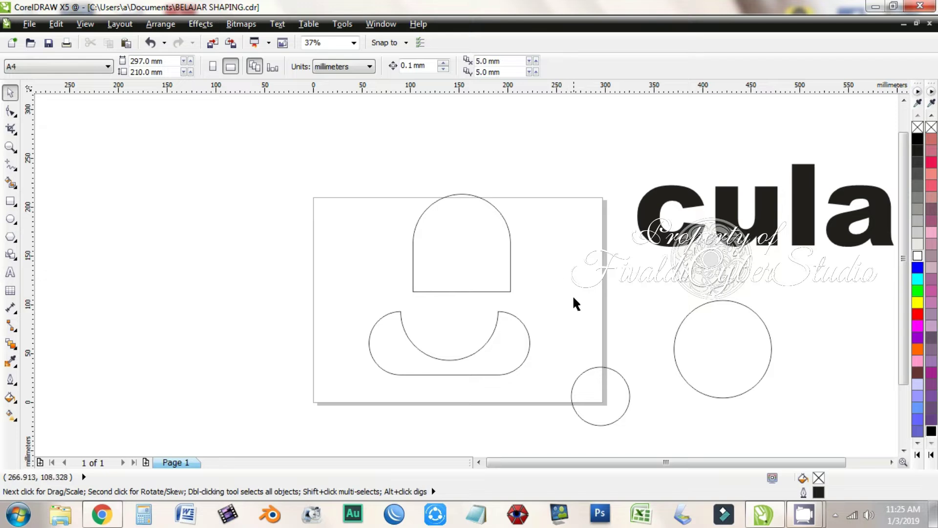
Snap the arch's lower left corner onto the left tip of the bar's notch.
click(426, 293)
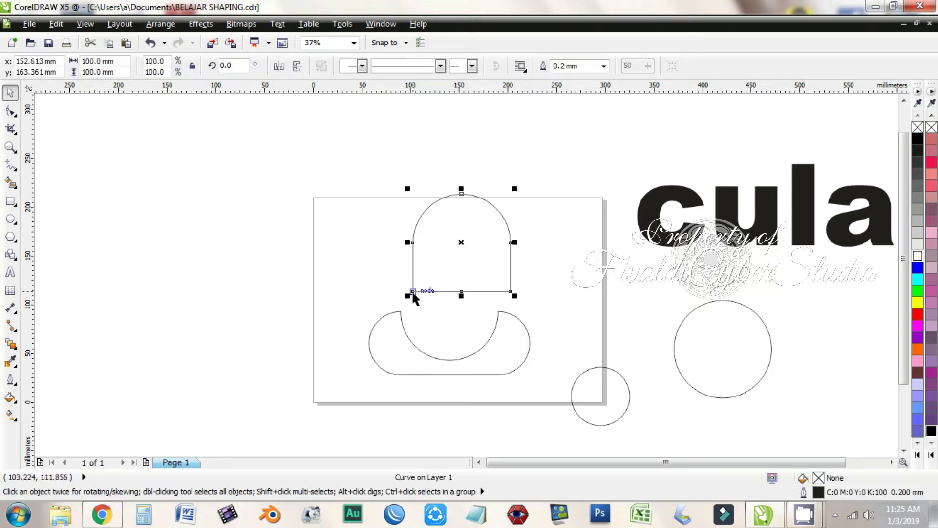
drag(412, 290, 401, 311)
click(639, 340)
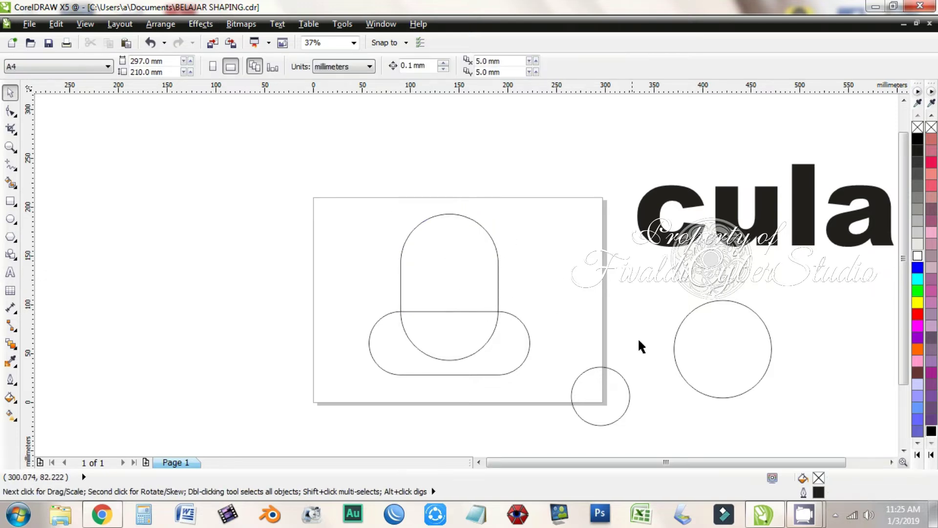
Move the remaining 100 mm circle onto the arch, centred on its lower edge and matching the bar's notch.
click(717, 350)
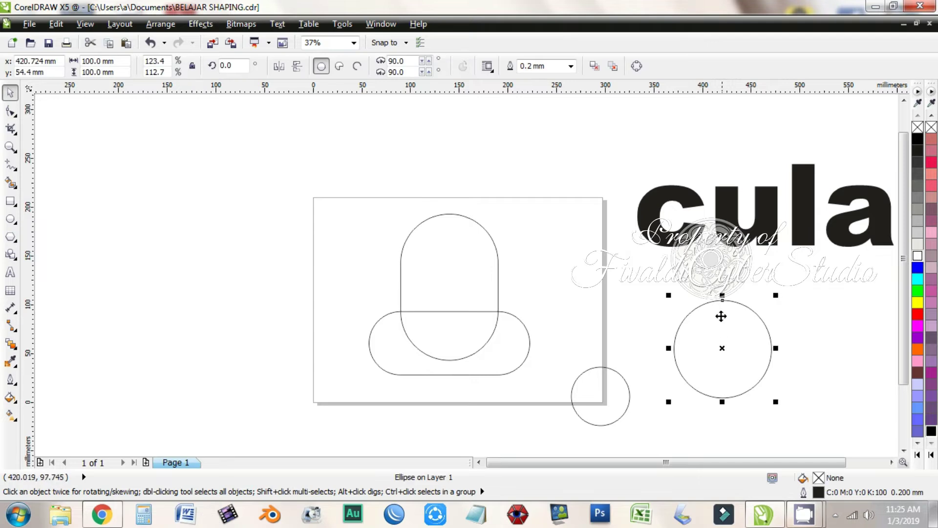
drag(684, 348, 401, 311)
shift+click(450, 310)
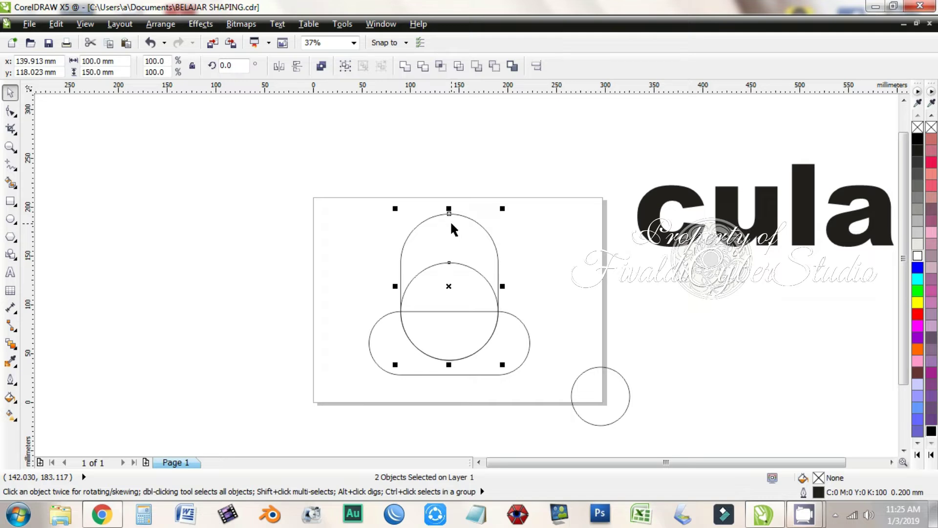
click(553, 239)
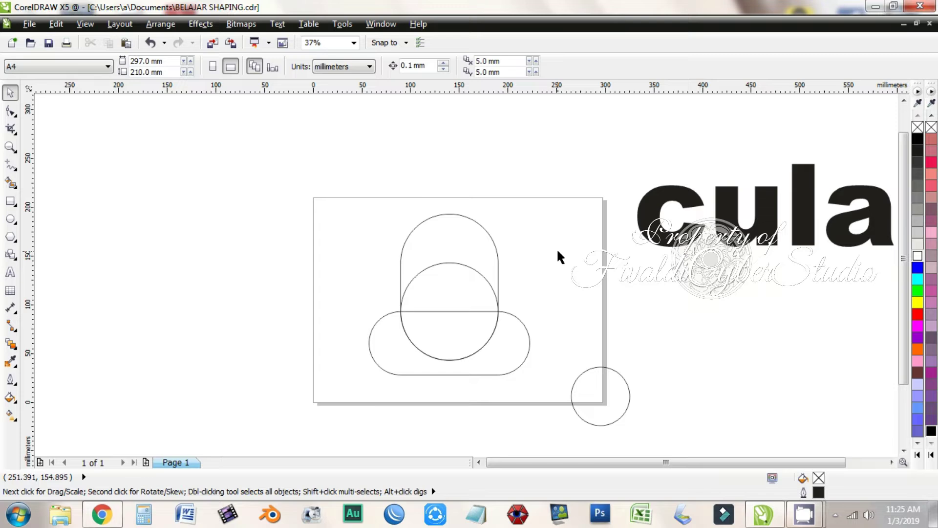
Try Back Minus Front on the arch and the 100 mm circle, and undo it.
click(454, 243)
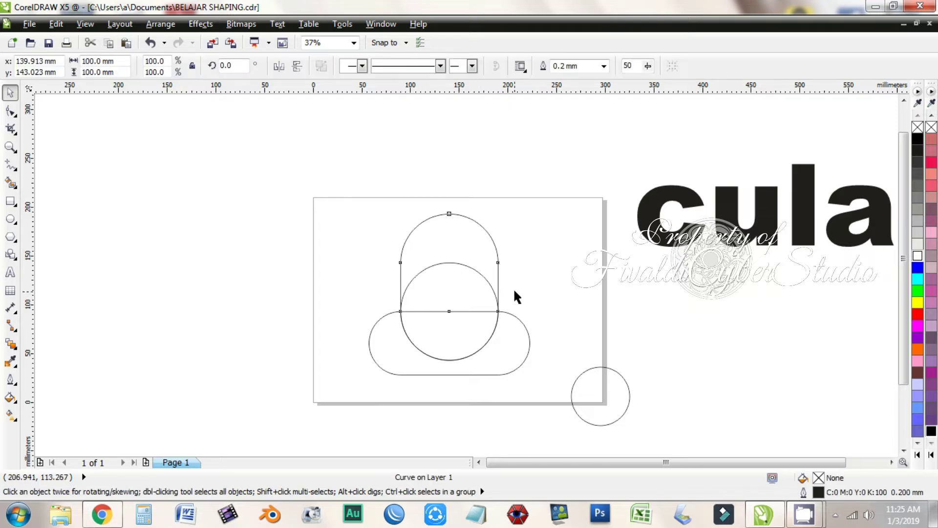
click(468, 274)
click(472, 267)
shift+click(473, 215)
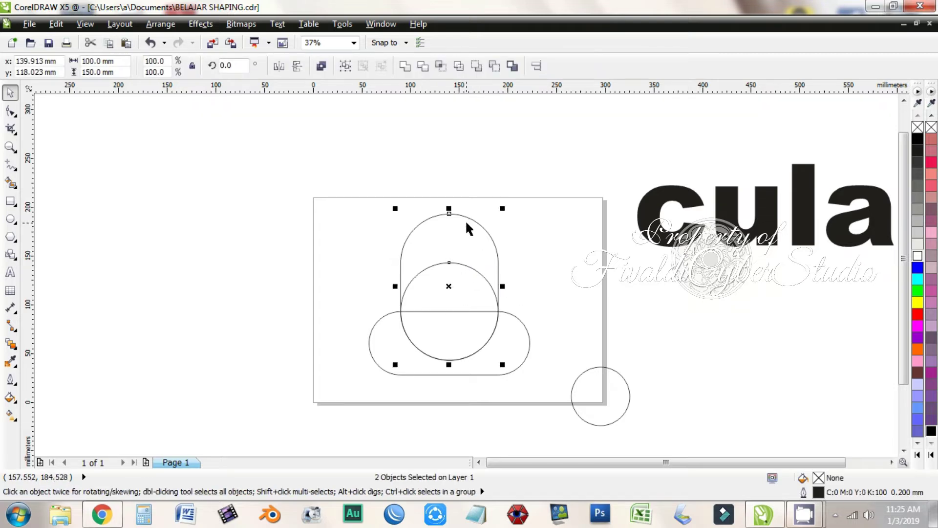
click(495, 67)
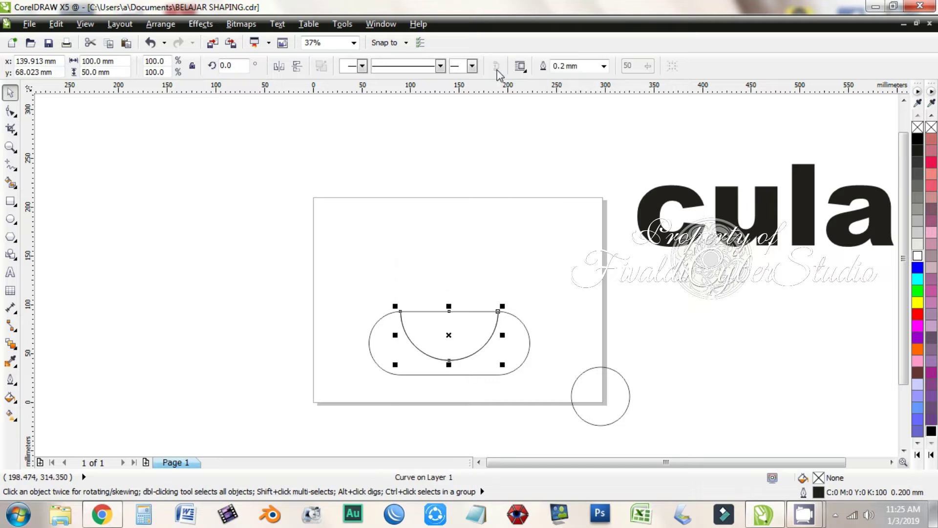
key(ctrl+z)
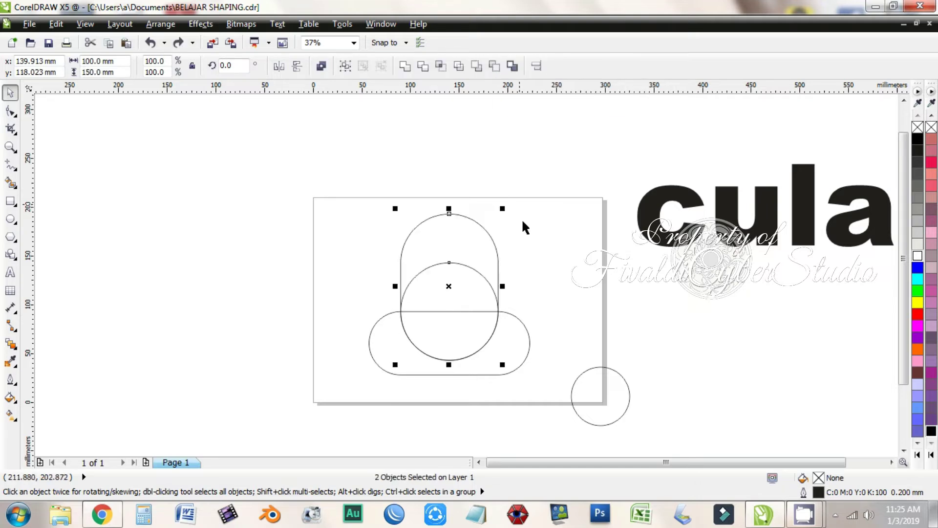
click(518, 264)
Cut the 100 mm circle's shape out of the arch's lower part with Front Minus Back.
click(472, 268)
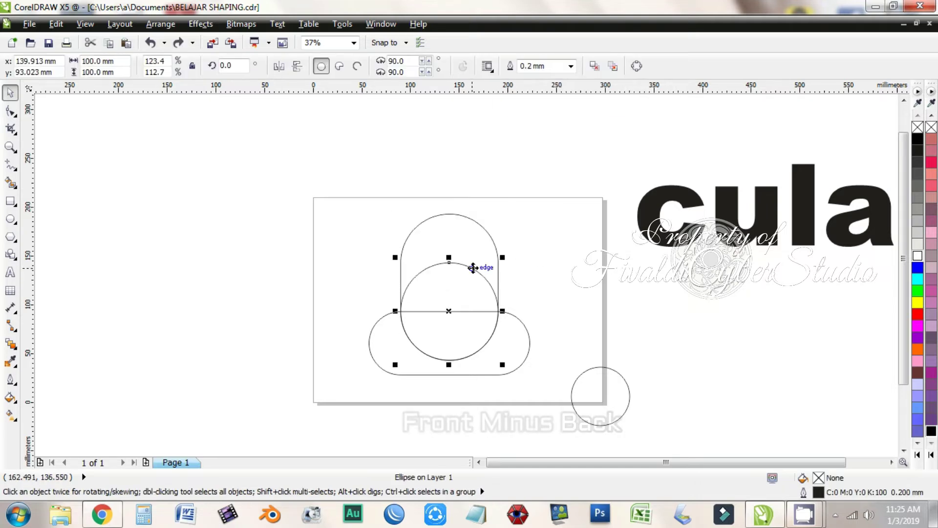
shift+click(471, 219)
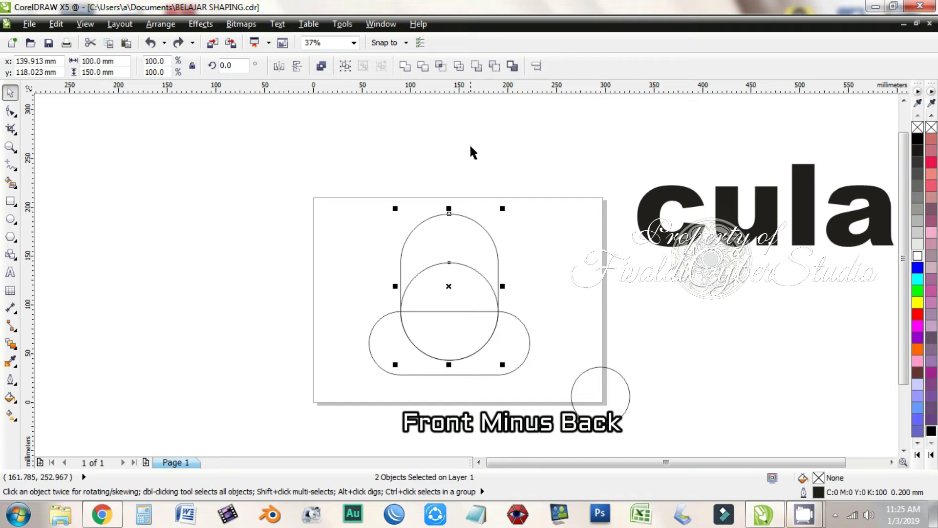
click(481, 69)
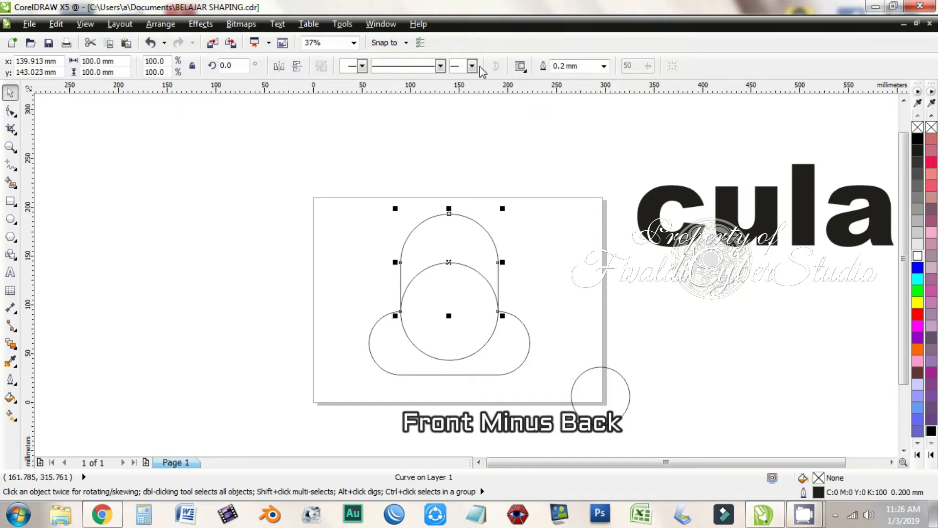
click(533, 304)
Move the 60 mm circle into the round gap between arch and bar and centre it horizontally on the arch.
click(593, 392)
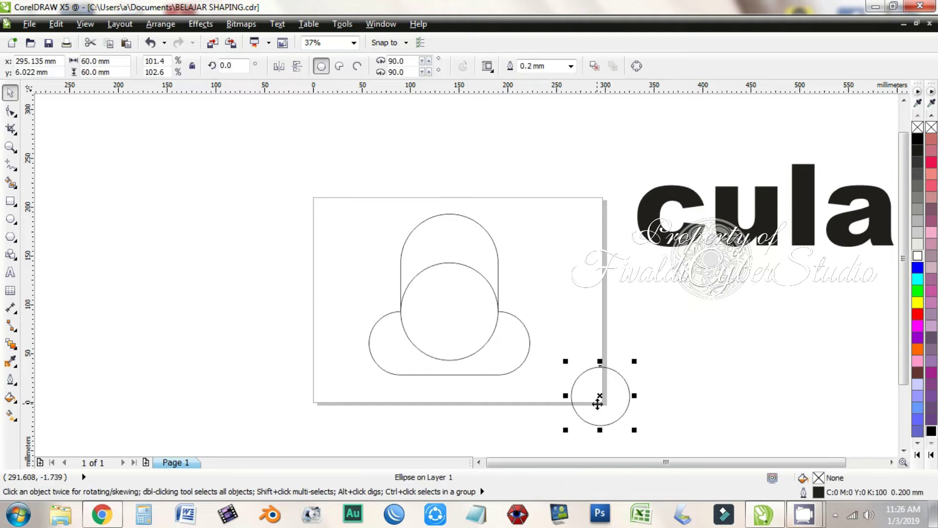
drag(571, 392, 398, 311)
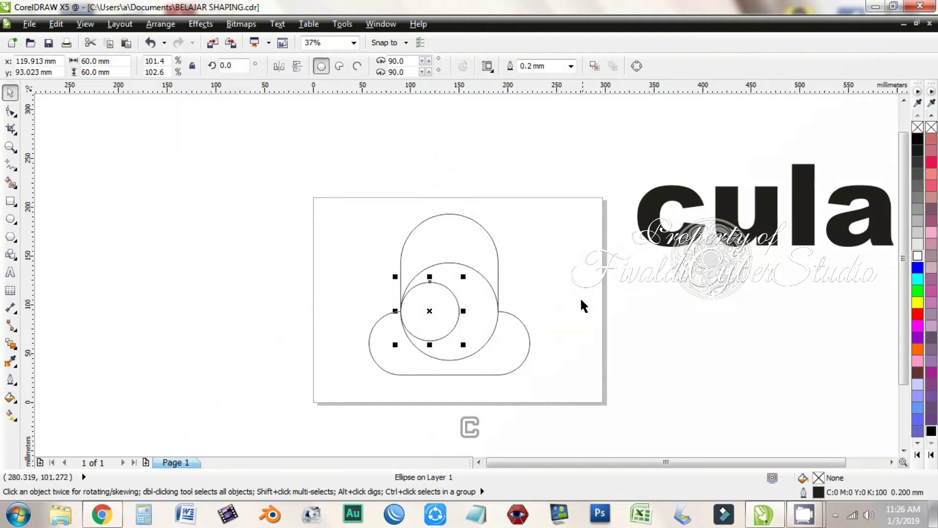
shift+click(489, 248)
key(c)
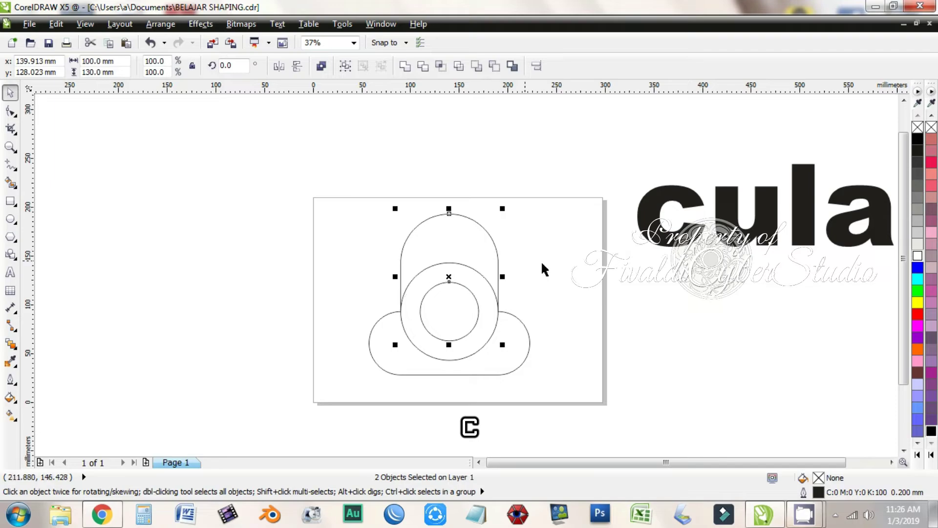
click(605, 278)
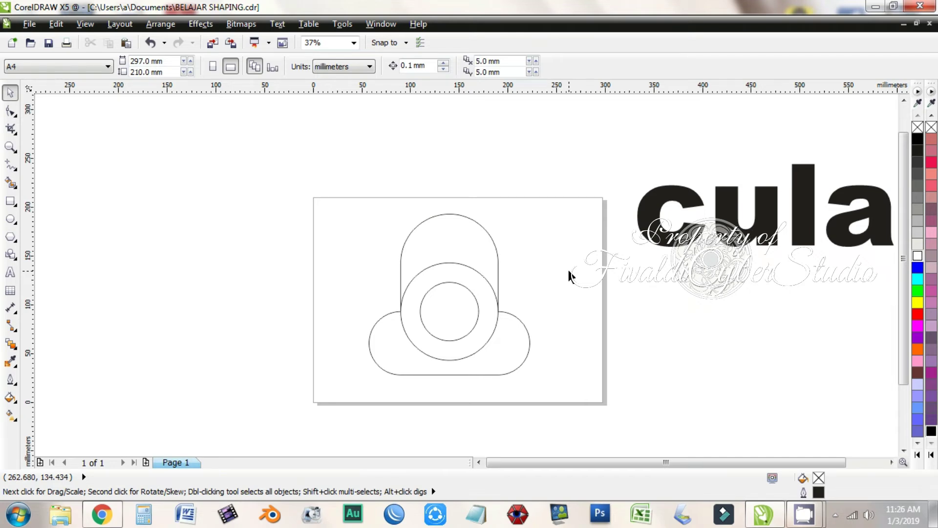
Move the text "cular" beside the figure so that its "c" overlaps the right end of the notched bar.
scroll(569, 271, down, 1)
scroll(660, 276, up, 1)
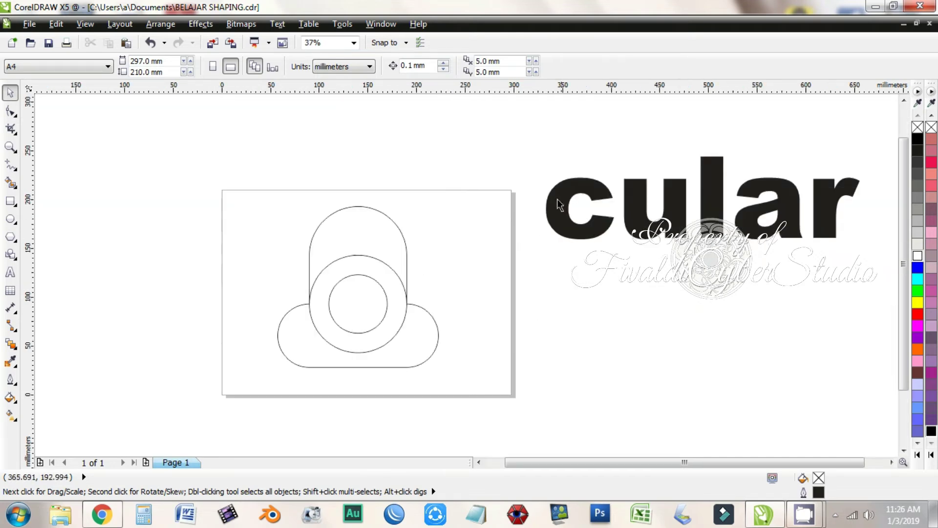
drag(528, 145, 903, 304)
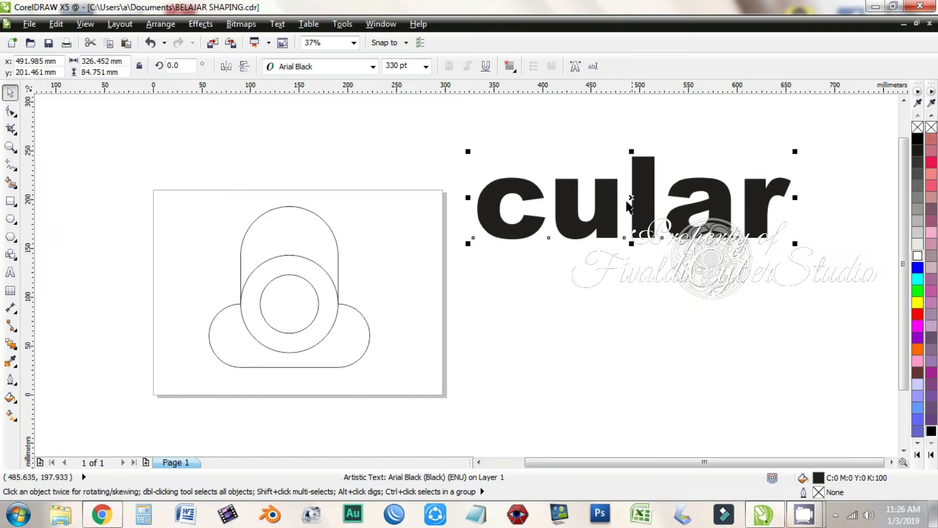
mouse_move(630, 205)
mouse_down()
mouse_move(583, 214)
mouse_move(494, 314)
mouse_up()
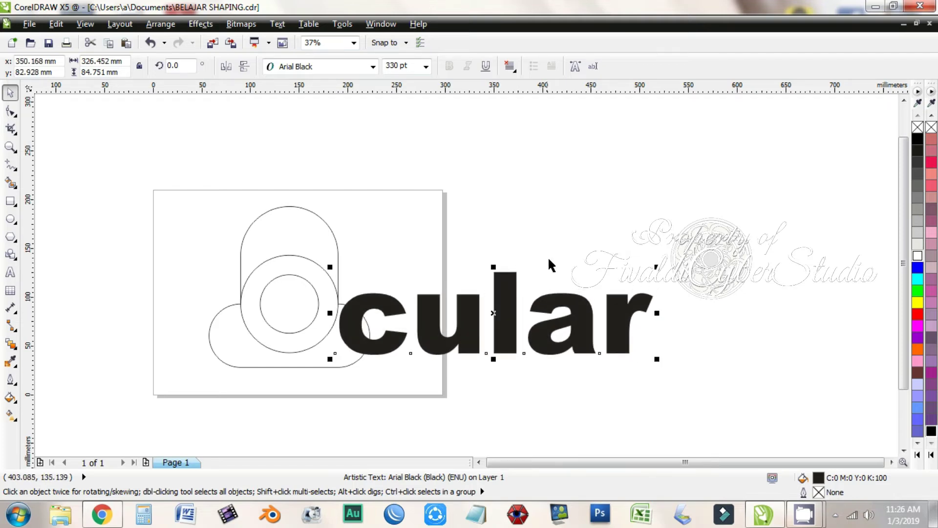
click(593, 216)
Intersect the notched bar with the text "cular" to make a separate piece where the "c" overlaps the bar.
click(343, 367)
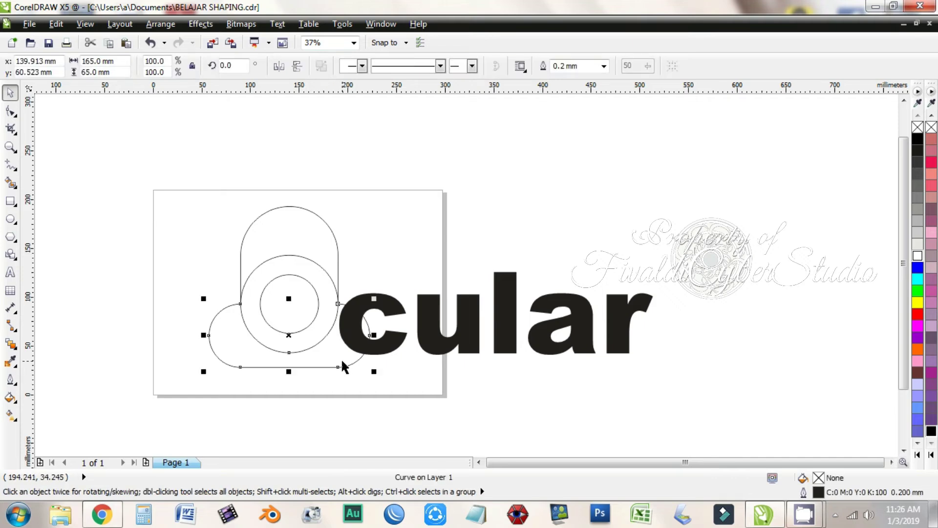
shift+click(398, 349)
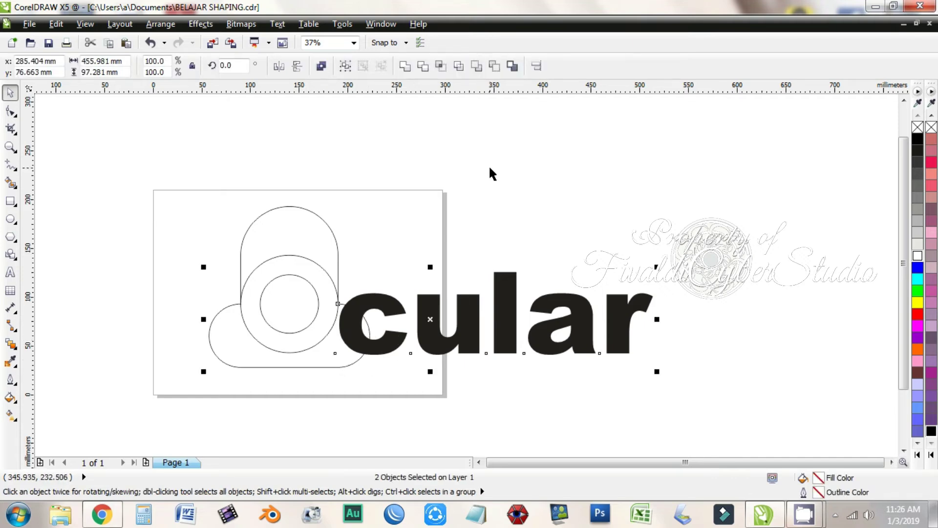
click(445, 65)
click(512, 133)
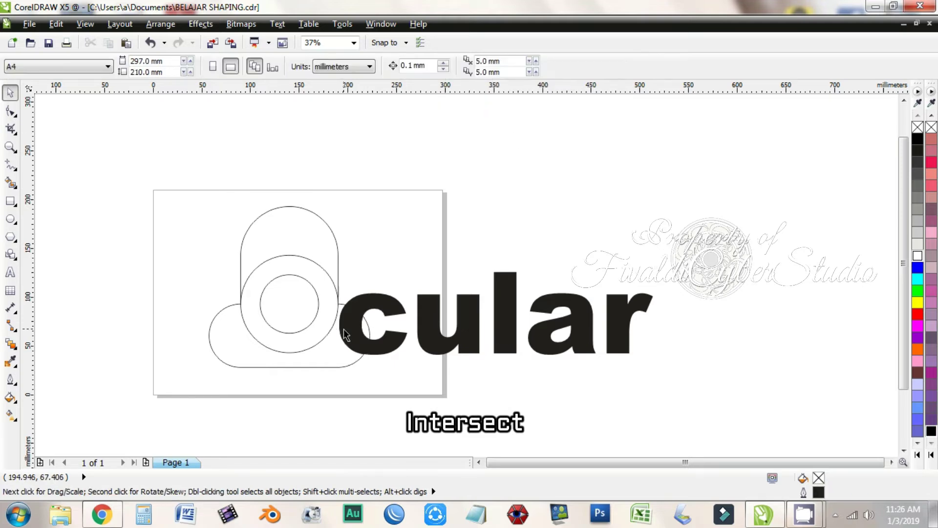
Fill the intersection piece of the "c" with white.
click(344, 329)
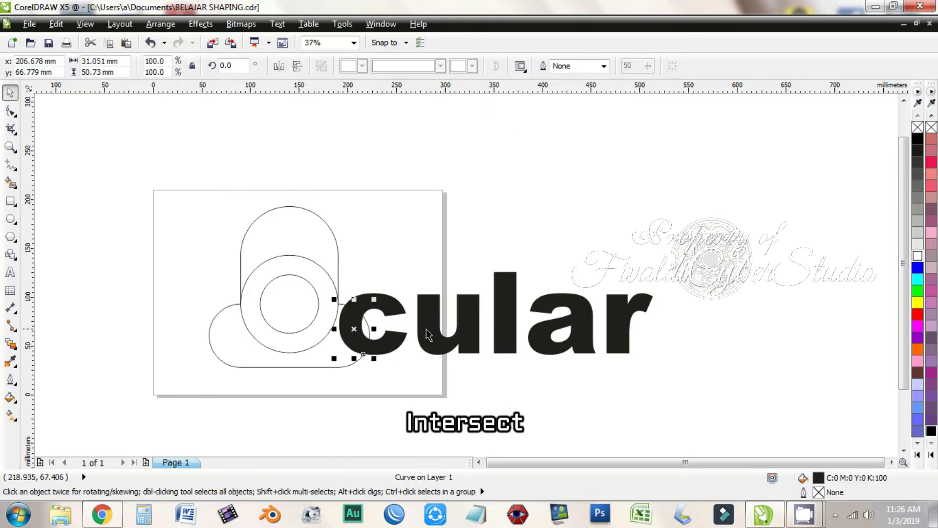
click(918, 256)
click(319, 381)
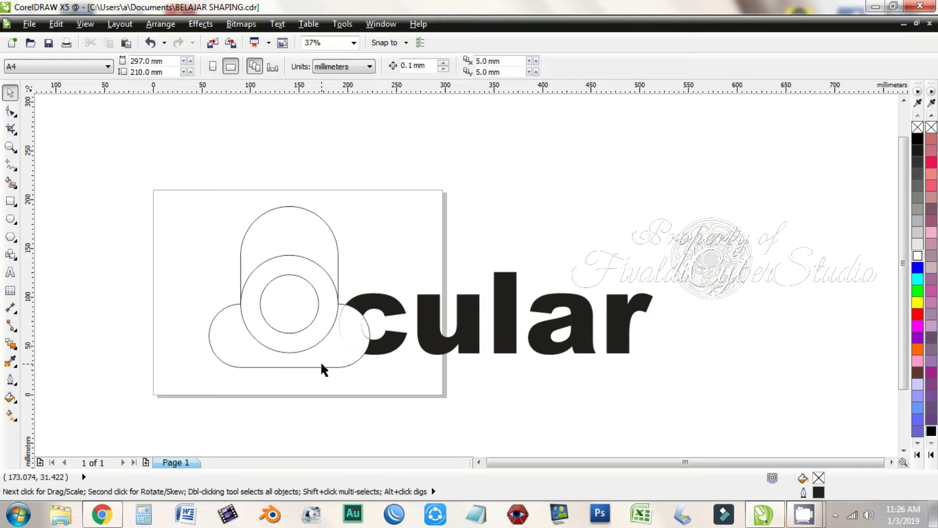
Fill the notched bar and the arch with yellow.
click(321, 366)
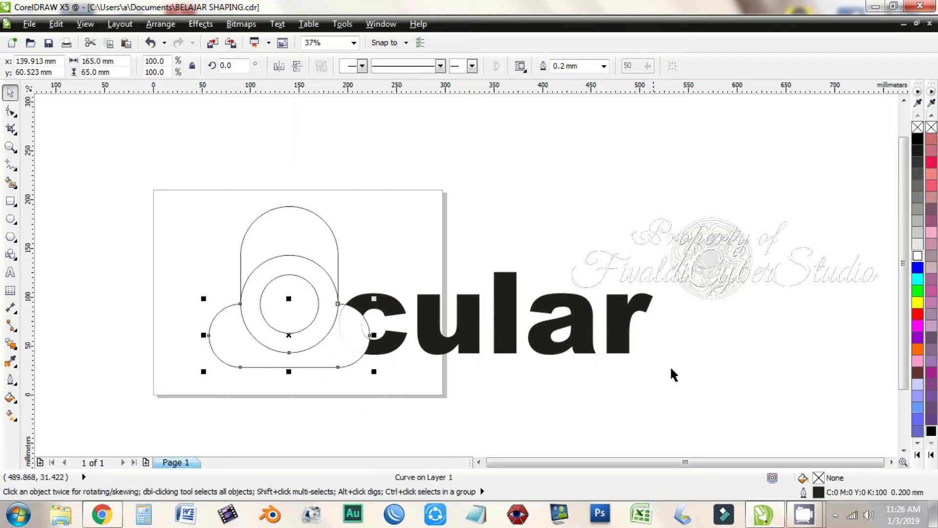
click(918, 302)
click(404, 260)
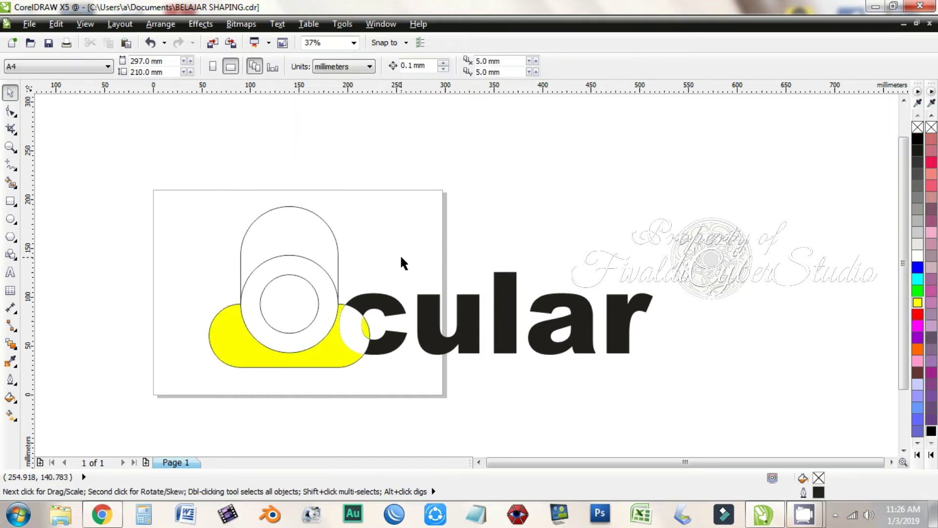
click(317, 239)
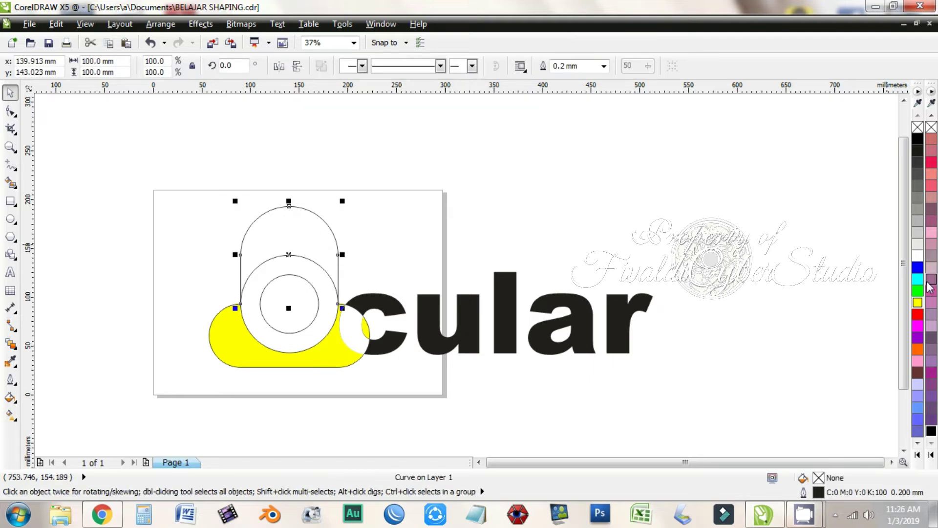
click(918, 303)
click(416, 250)
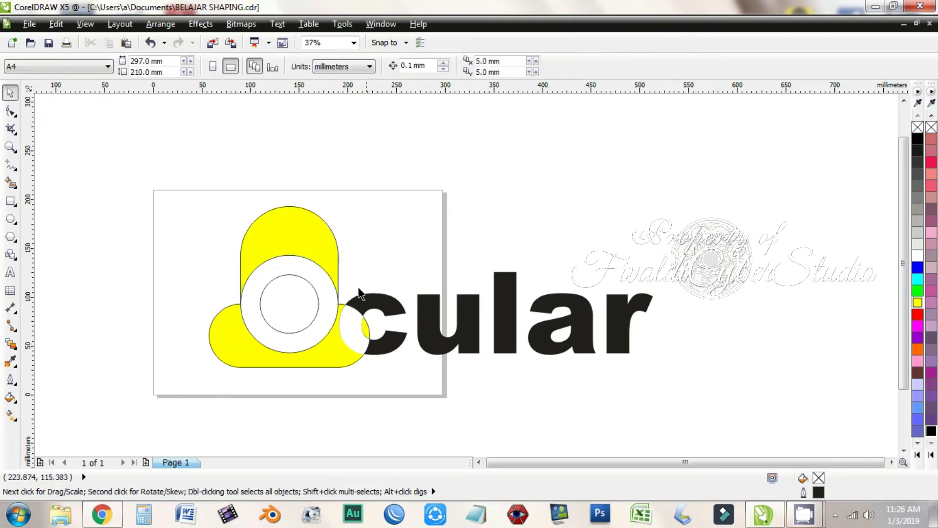
Fill the 60 mm circle with red.
click(305, 293)
click(918, 315)
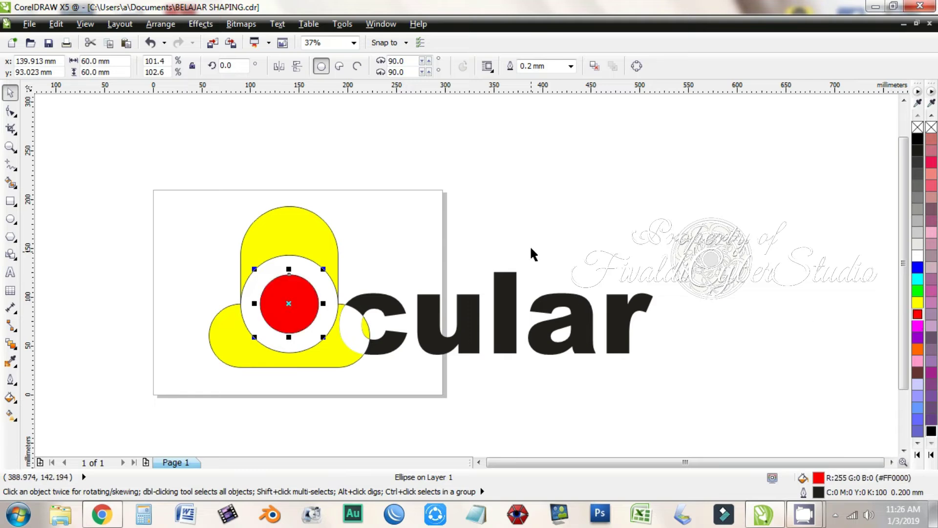
click(534, 251)
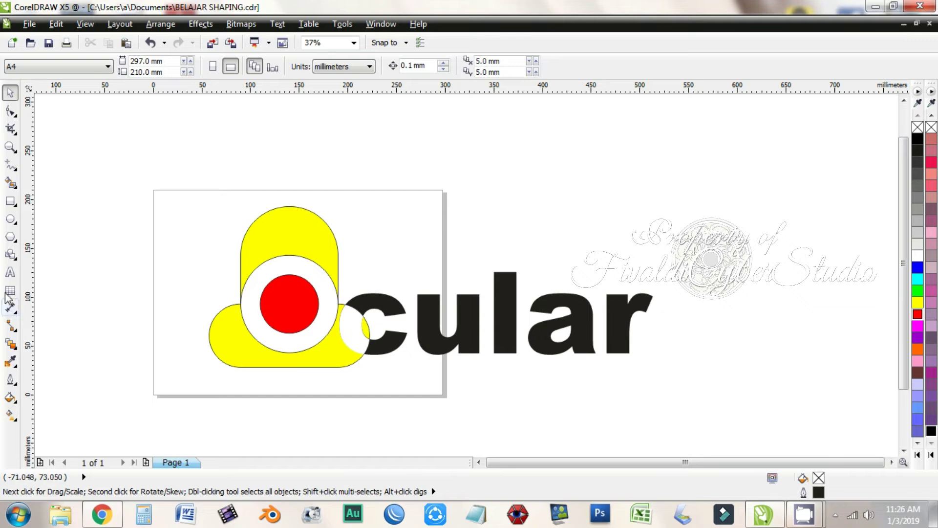
Colour only the letter "a" in the text "cular" red.
click(10, 272)
click(558, 224)
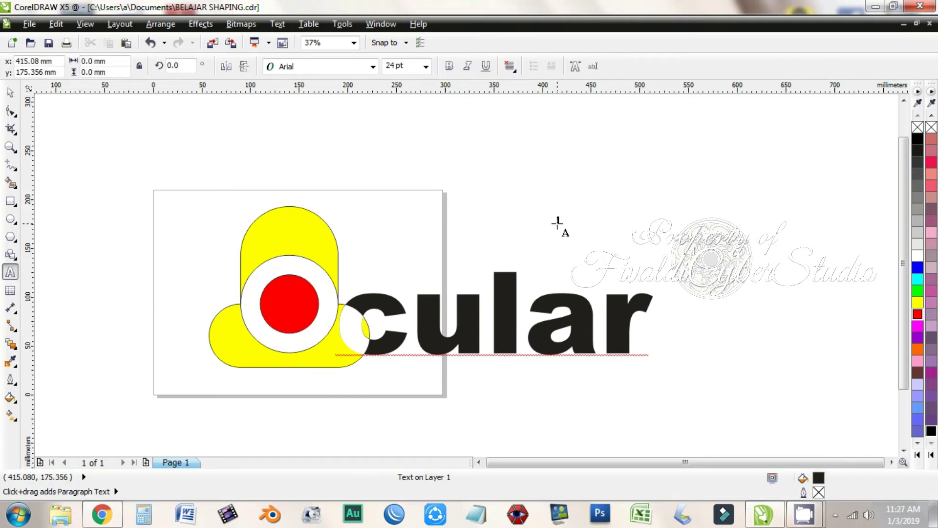
drag(564, 321, 592, 323)
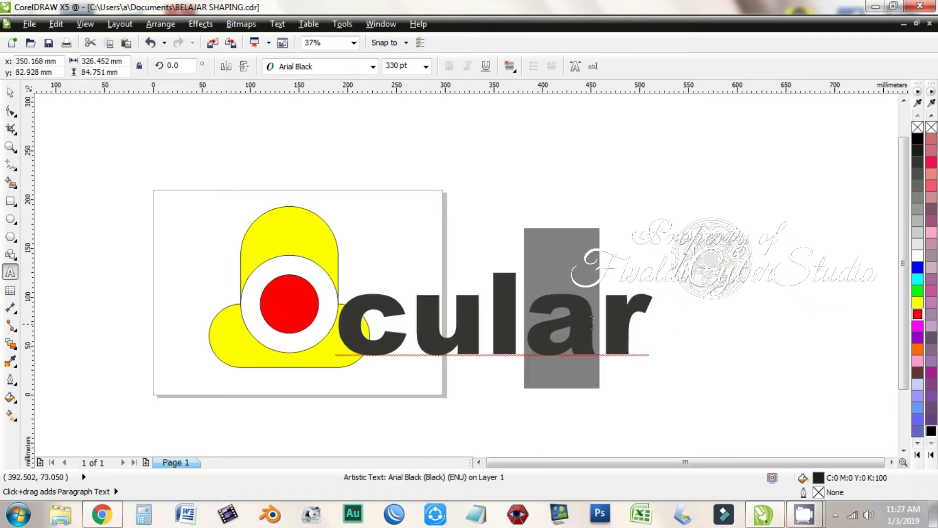
click(918, 315)
click(10, 92)
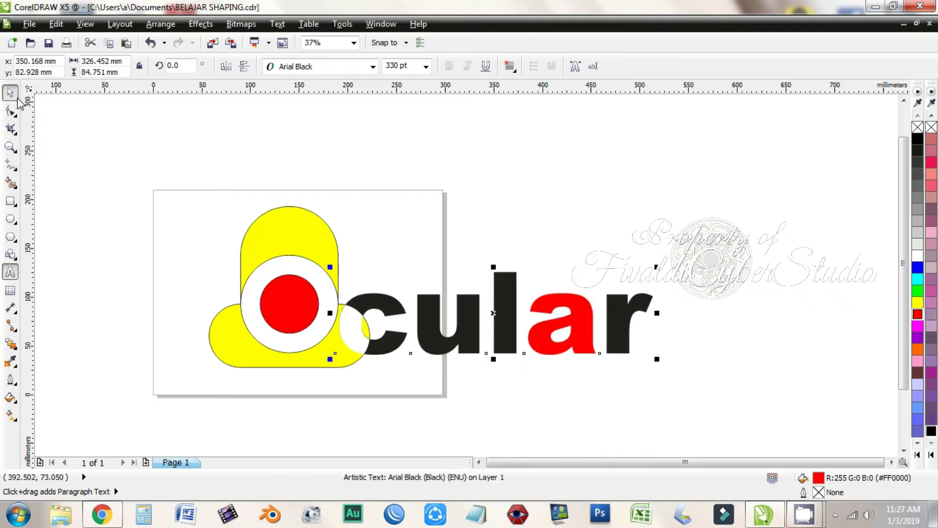
click(616, 151)
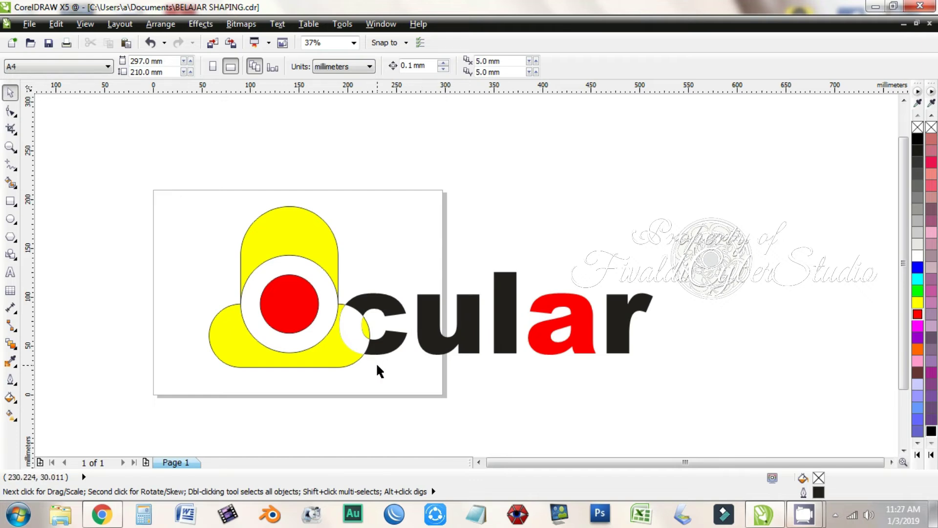
Fill the intersection piece of the "c" on the bar's right end with red.
click(352, 331)
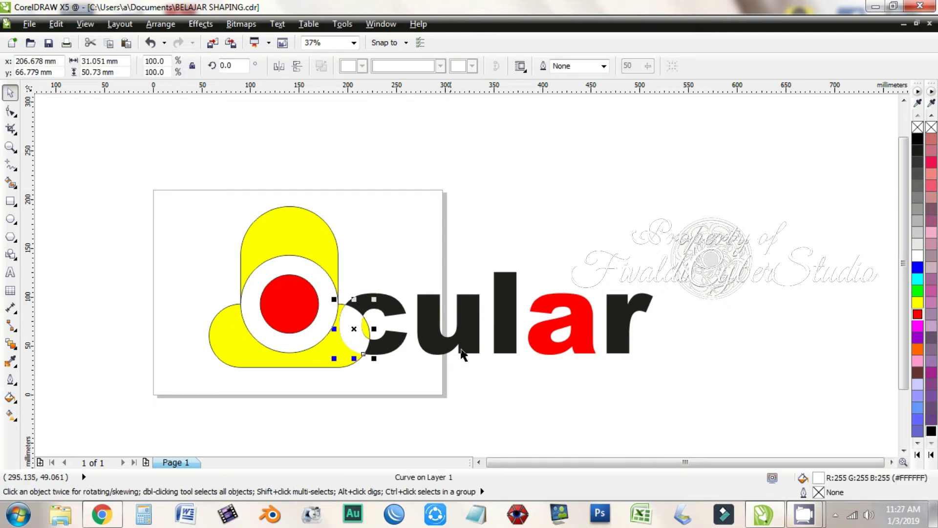
click(918, 314)
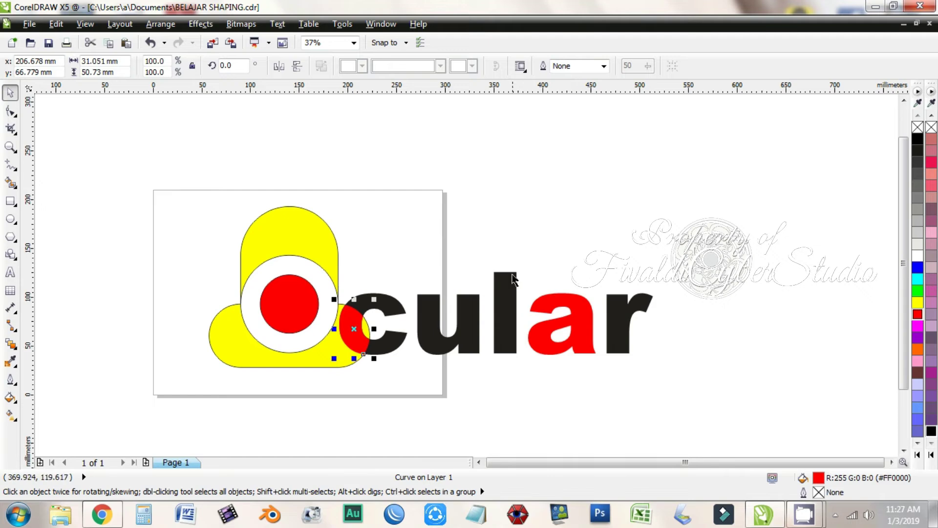
click(536, 243)
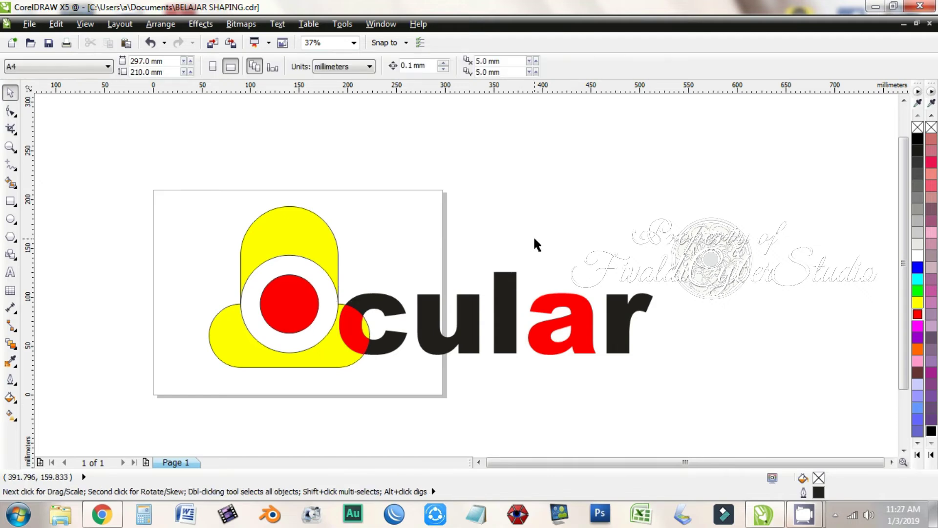
Remove the outlines from all the logo shapes and the text.
click(348, 333)
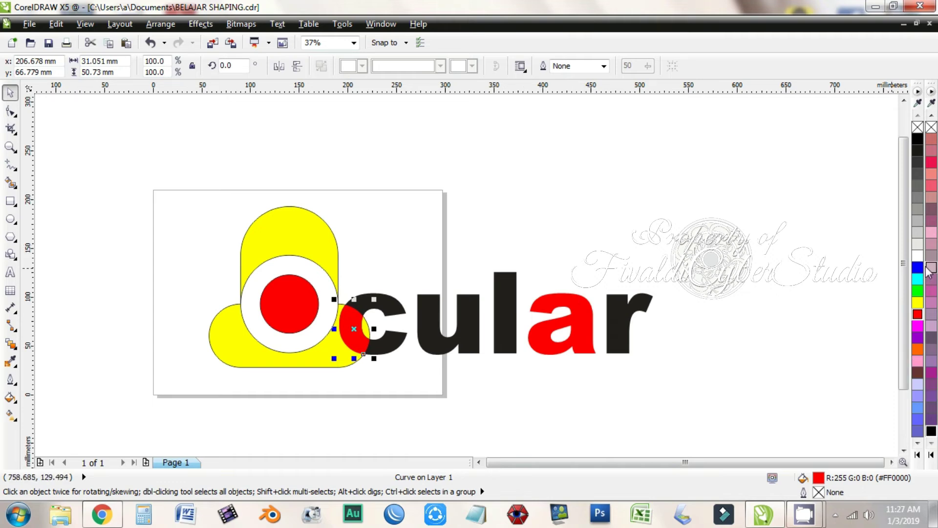
click(247, 219)
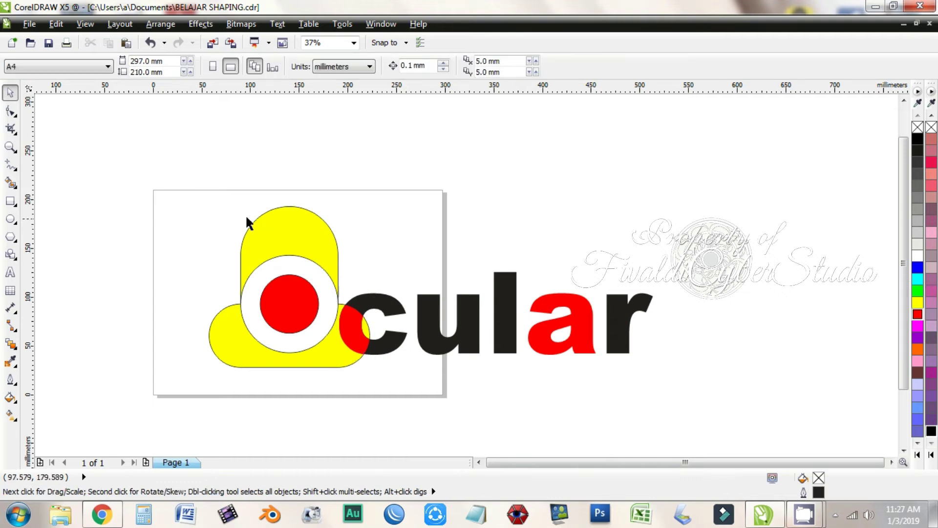
drag(205, 197, 782, 391)
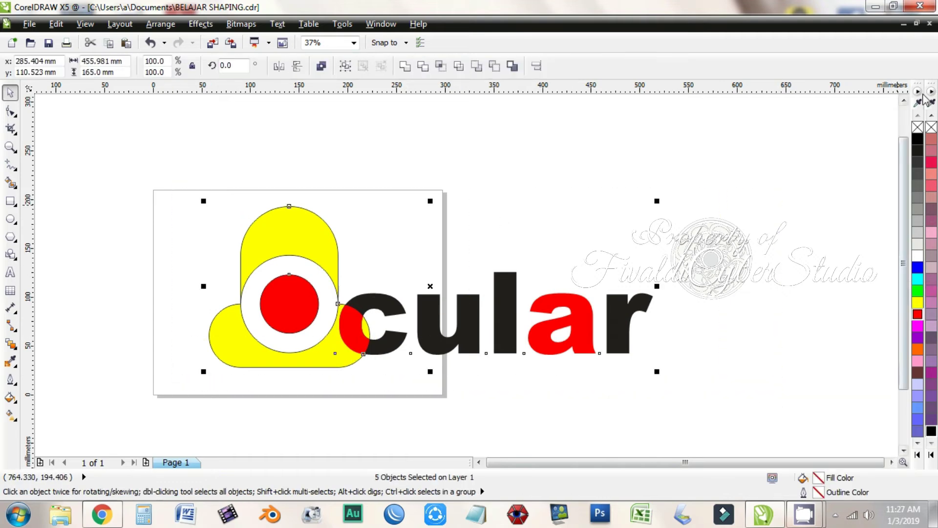
right_click(919, 127)
click(700, 159)
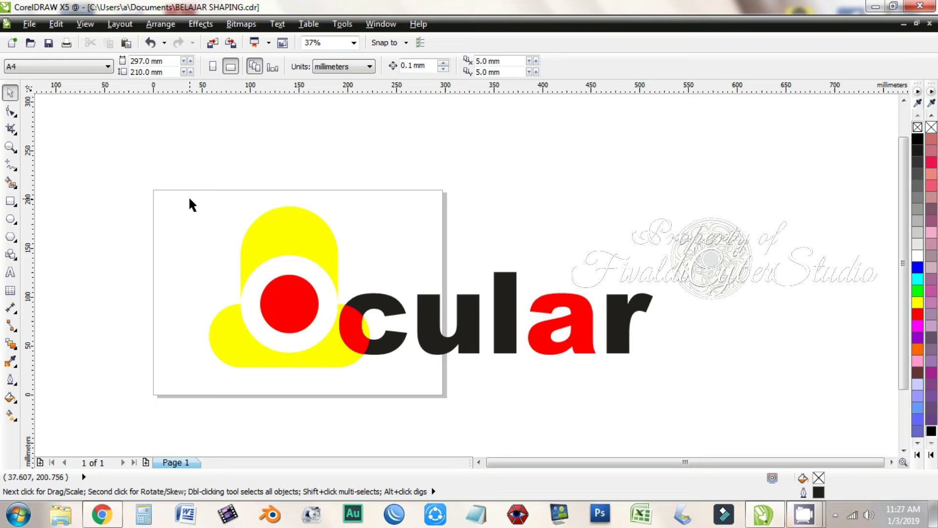
Try to mirror only the letter "a" inside the text "cular" horizontally, and undo the flip.
drag(178, 192, 675, 394)
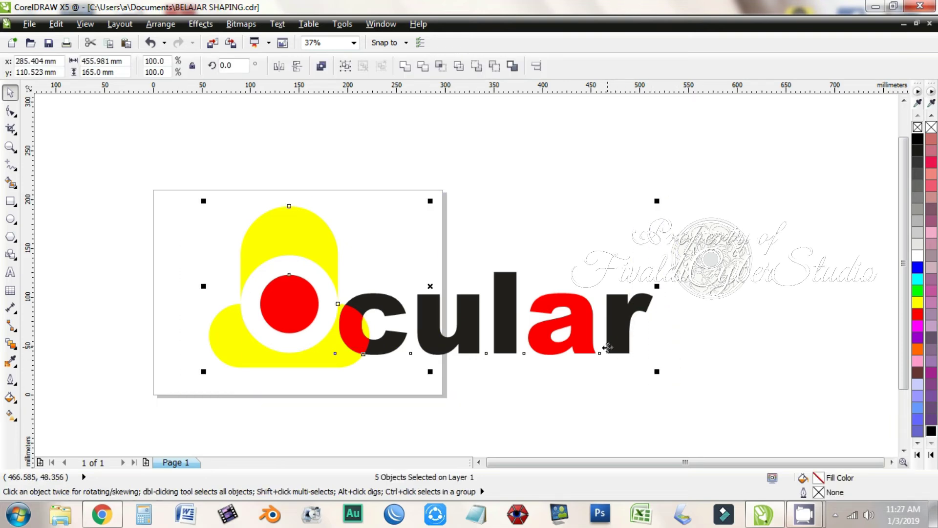
click(11, 273)
drag(548, 303, 587, 310)
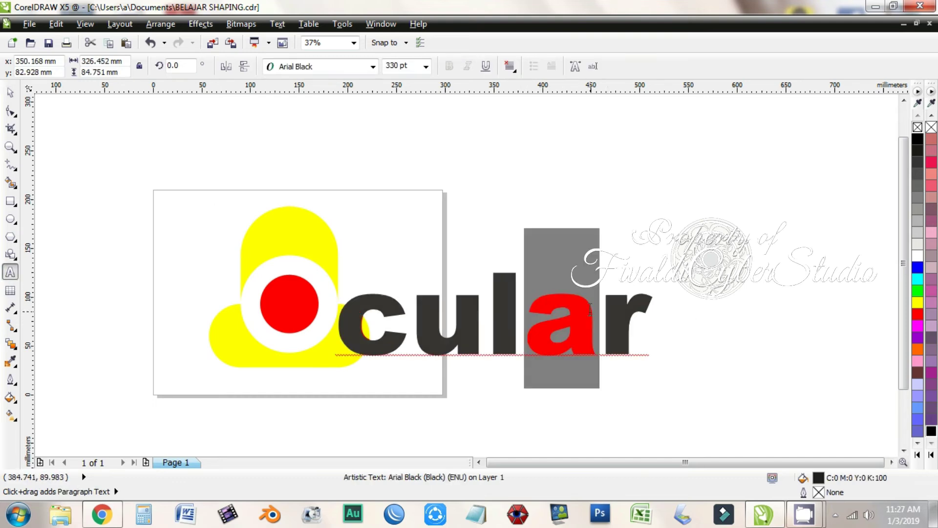
click(226, 68)
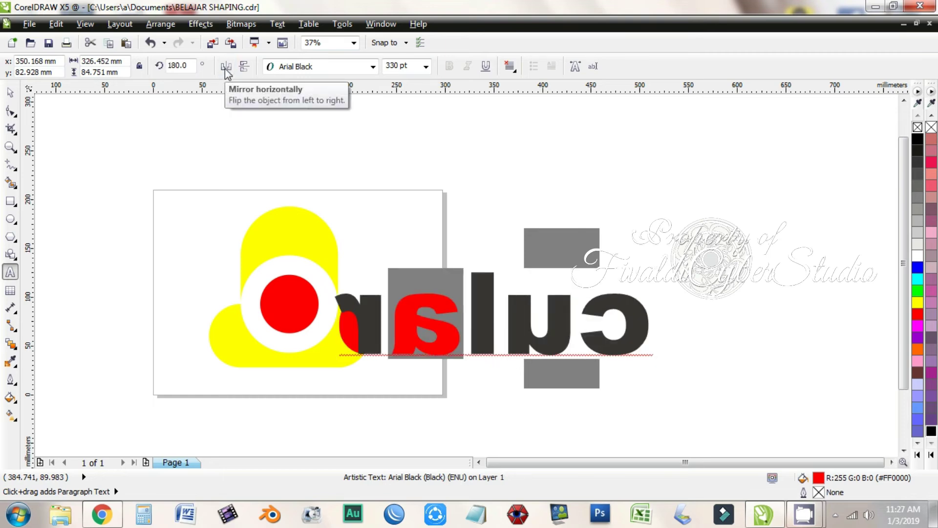
key(ctrl+z)
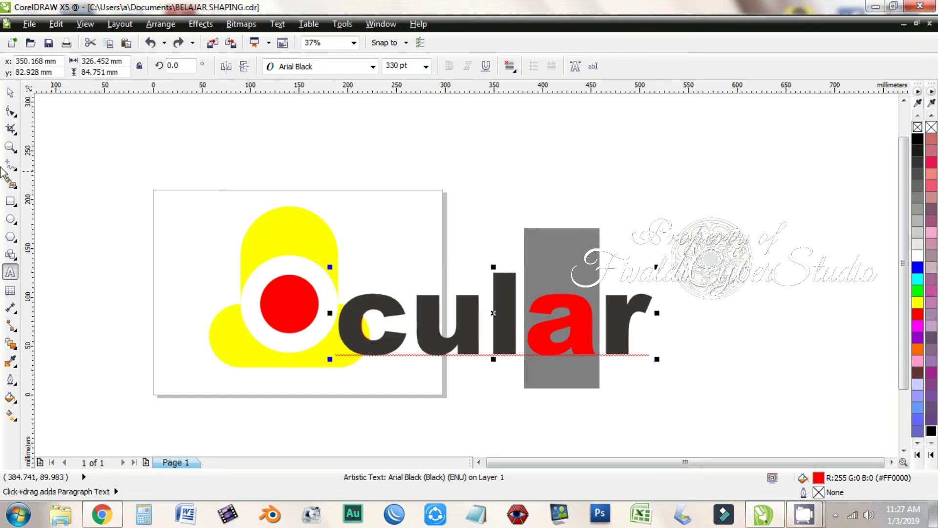
click(10, 93)
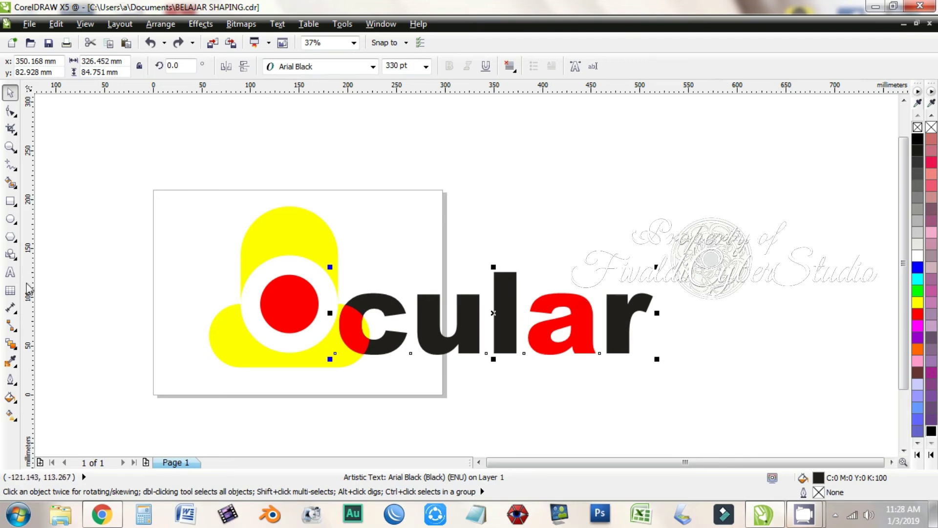
Try to delete the letter "a" from the text "cular" and paste it as a separate object above, and undo the deletion.
click(10, 272)
drag(534, 299, 568, 307)
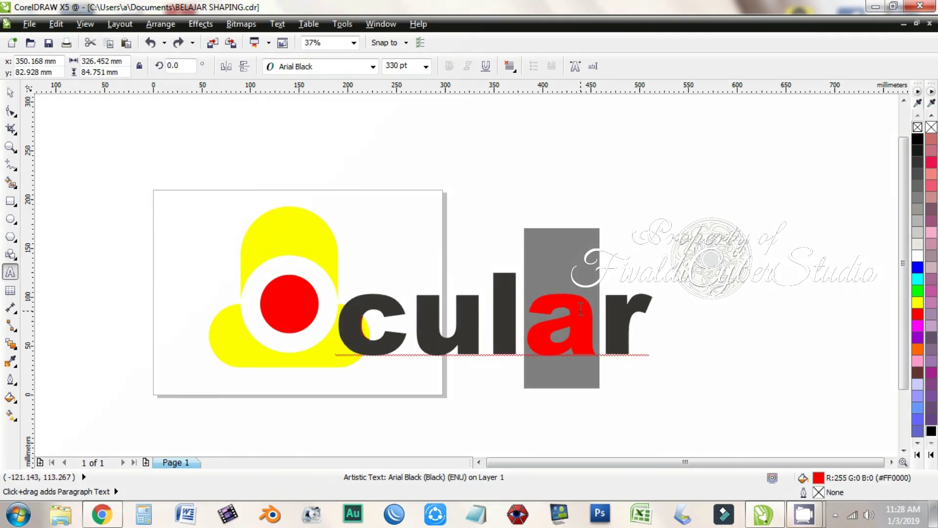
key(Delete)
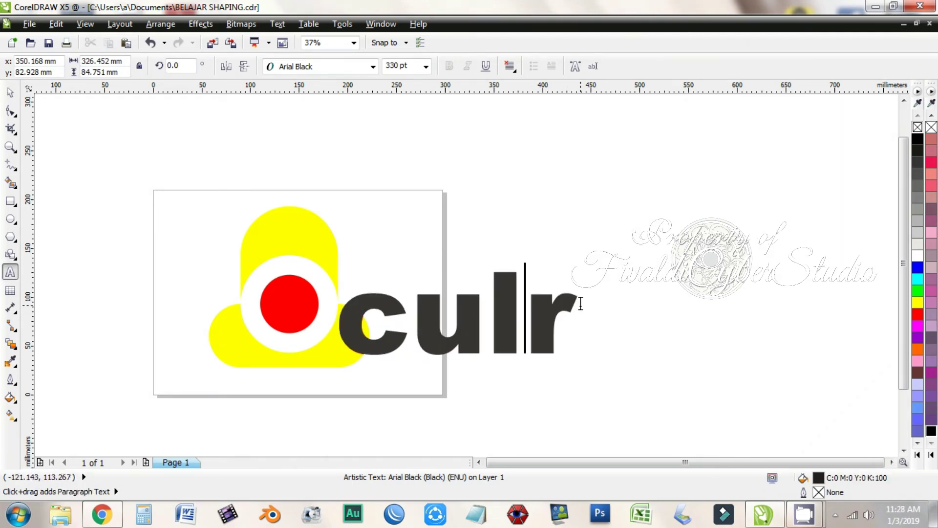
right_click(536, 232)
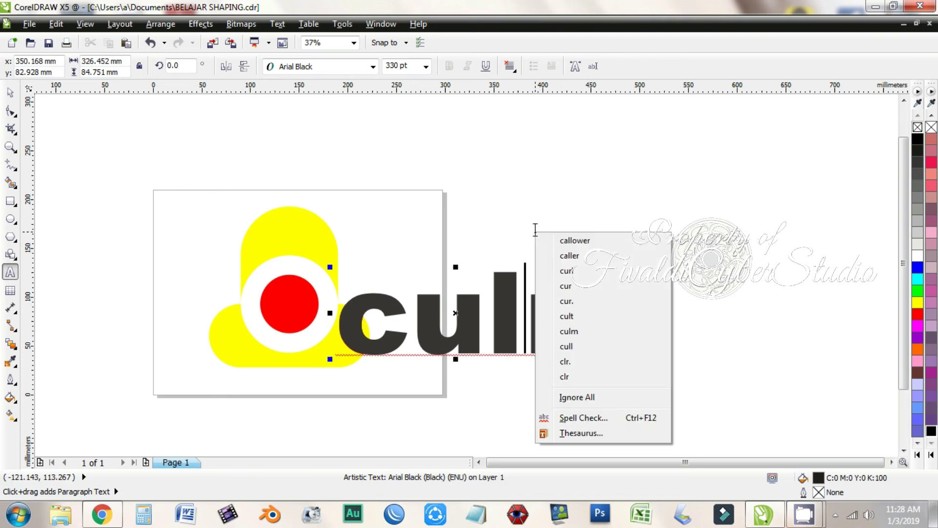
click(540, 181)
click(541, 180)
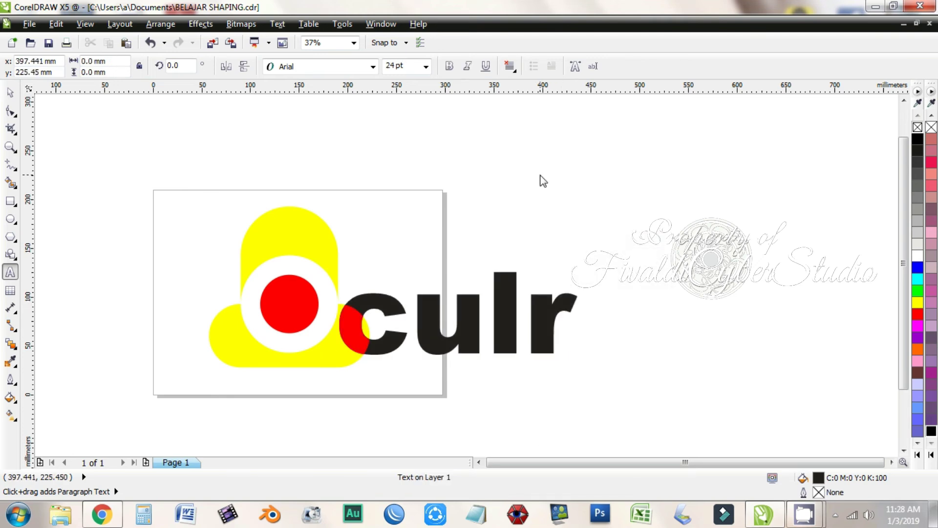
right_click(541, 177)
click(474, 187)
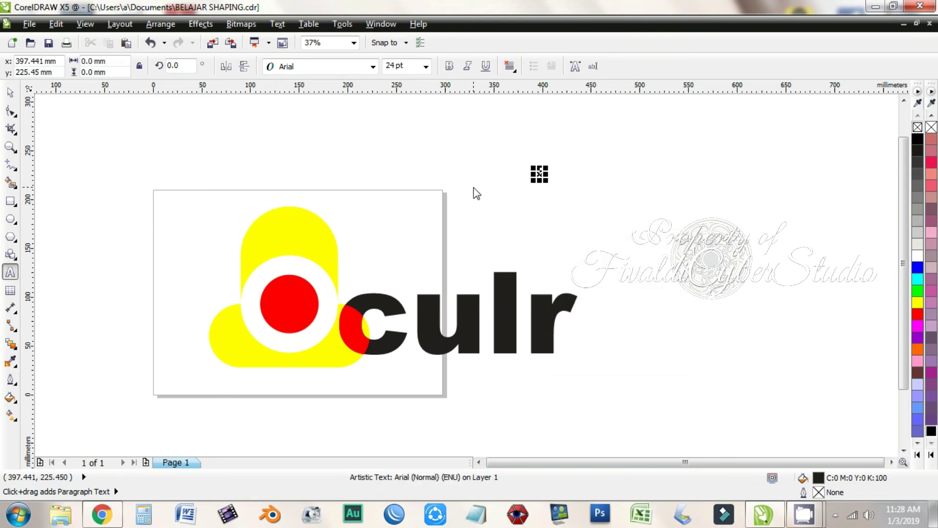
right_click(474, 187)
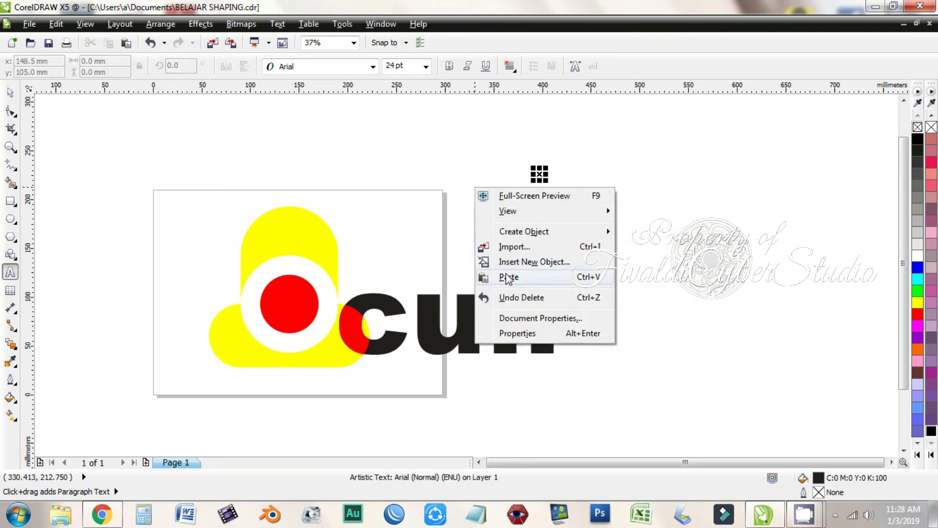
click(507, 274)
scroll(534, 256, down, 2)
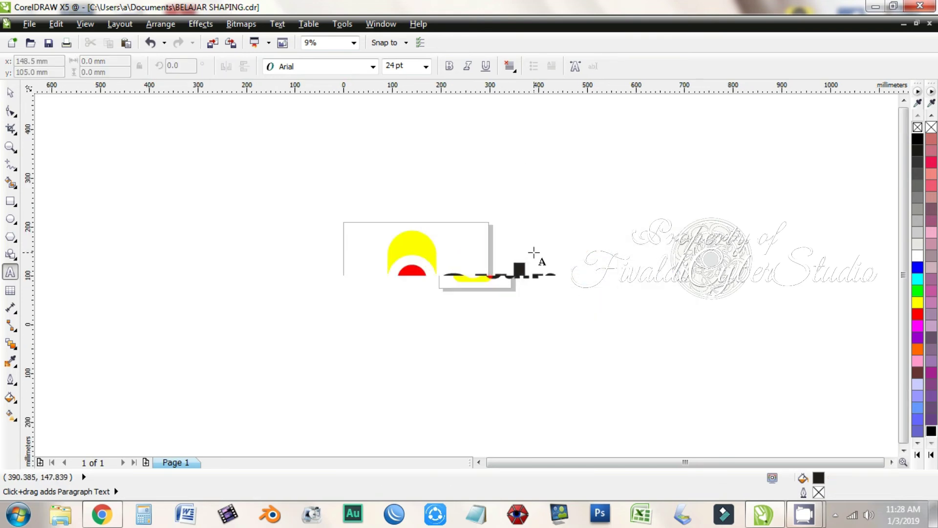
key(ctrl+z)
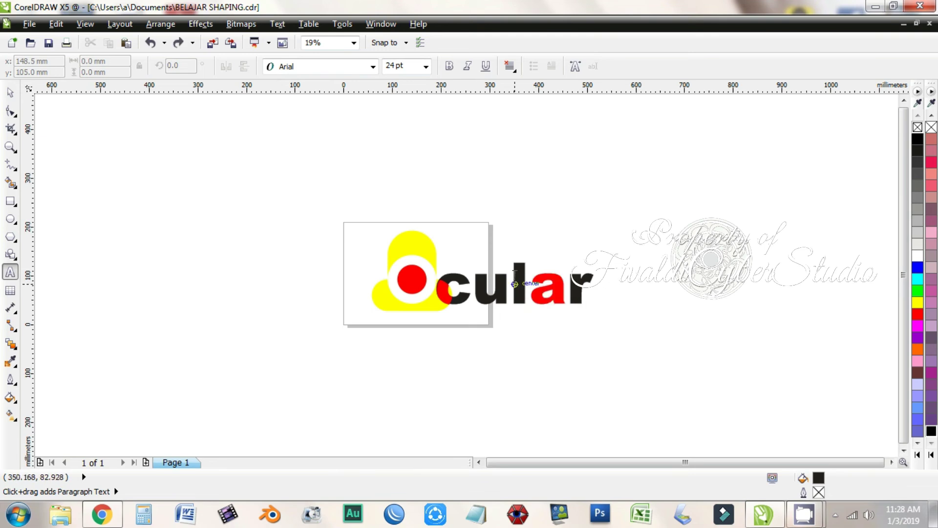
Cut the red letter "a" out of the text "cular" and paste it as a separate text object above the logo.
drag(530, 281, 549, 281)
key(ctrl+x)
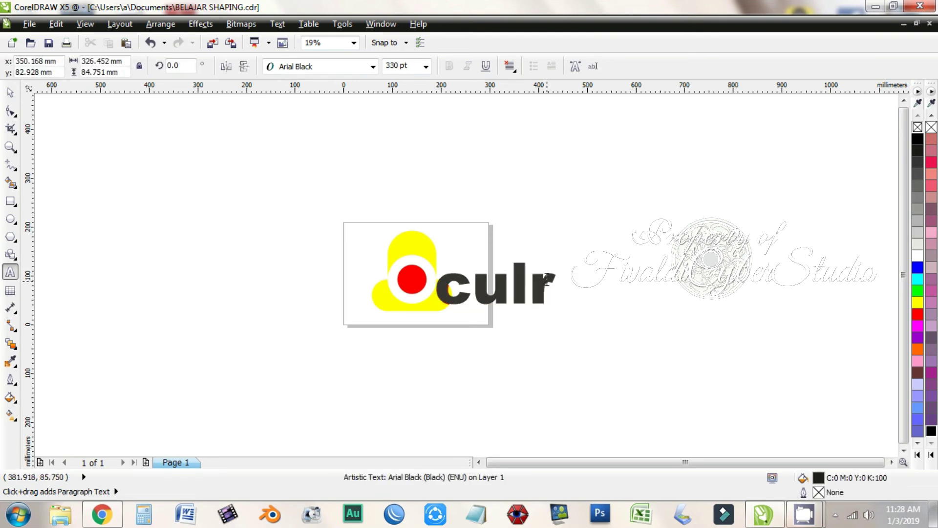
click(522, 185)
key(ctrl+v)
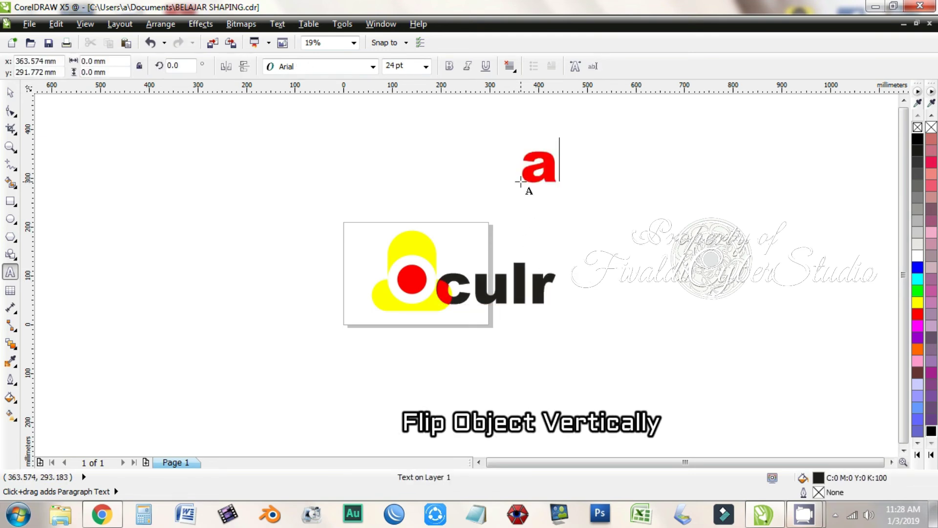
Mirror the separate letter "a" horizontally and place it on the text's baseline just after the "r".
click(226, 66)
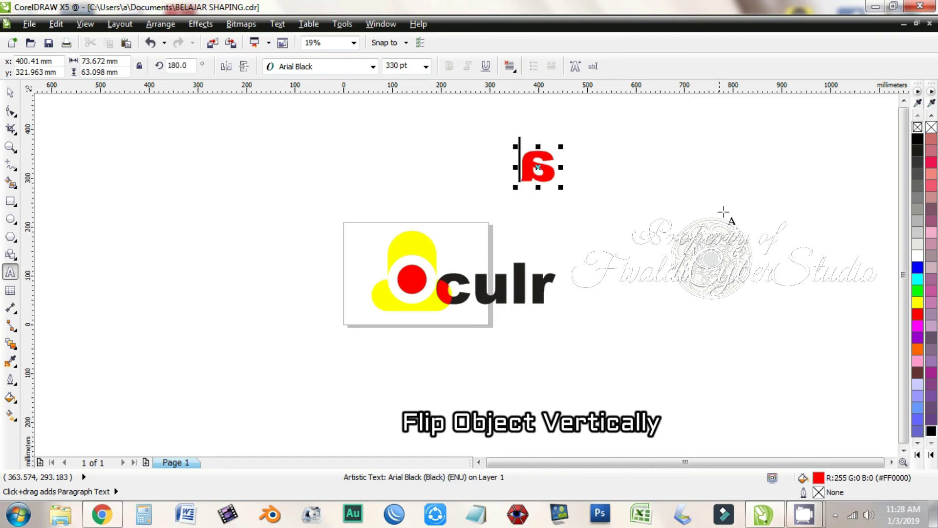
drag(536, 166, 593, 292)
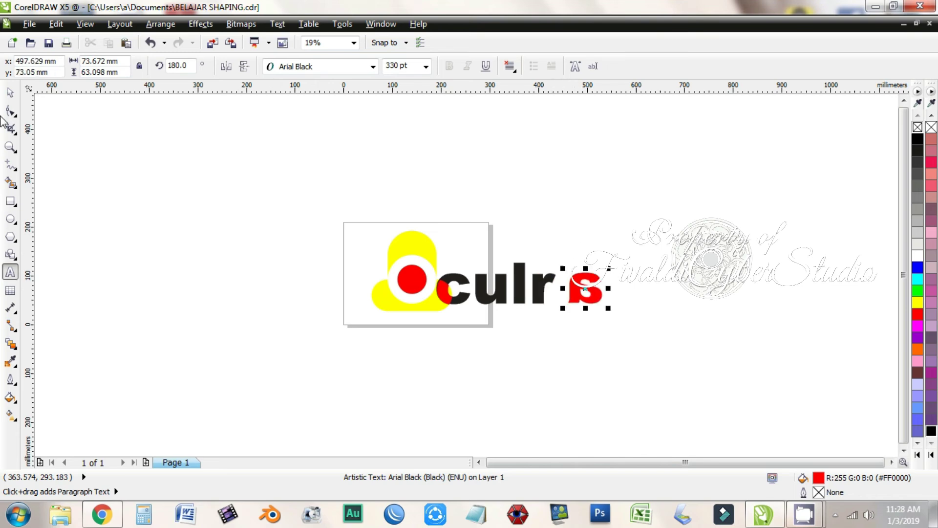
click(10, 92)
scroll(548, 289, up, 1)
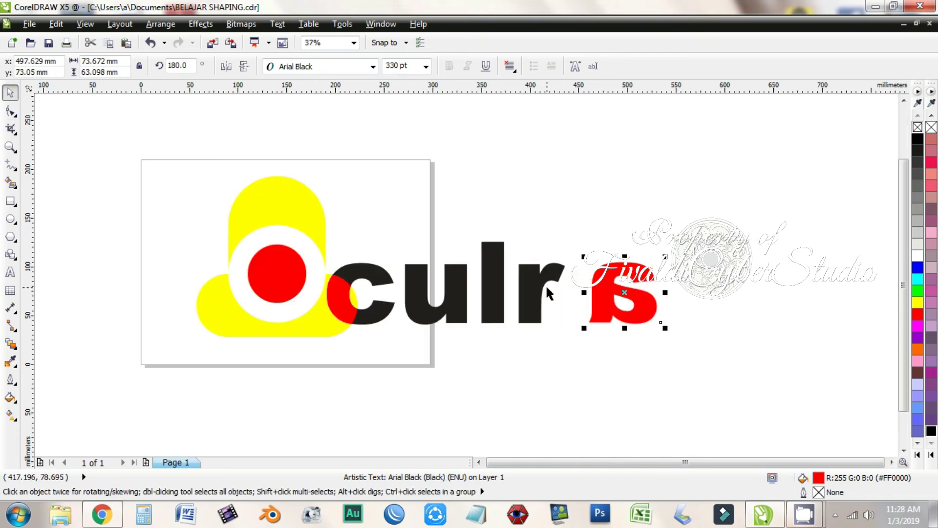
Insert spaces between the "l" and "r" of the text and move the mirrored red "a" into the gap.
click(8, 279)
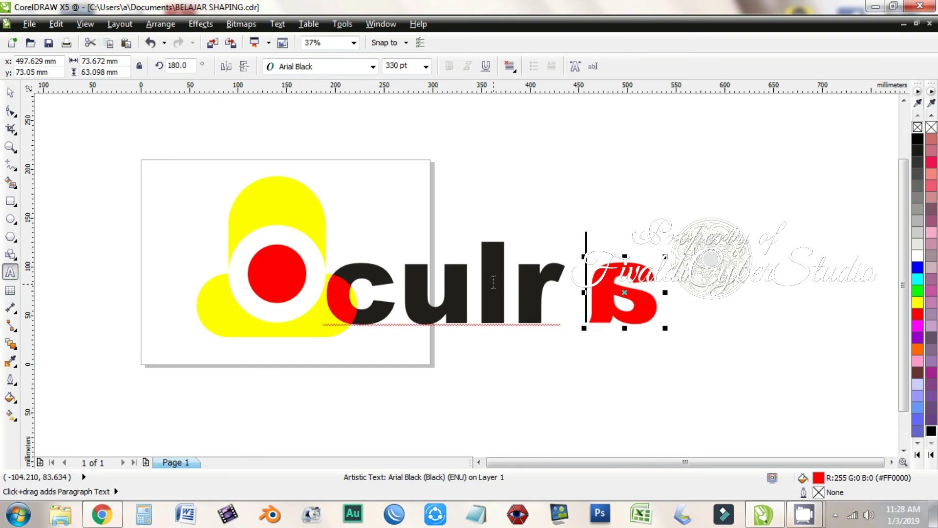
click(515, 280)
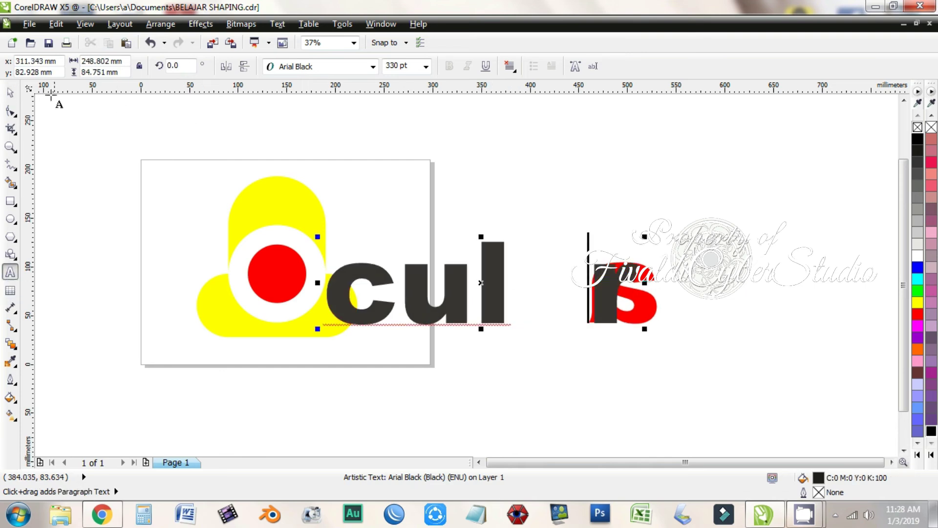
click(10, 91)
click(645, 244)
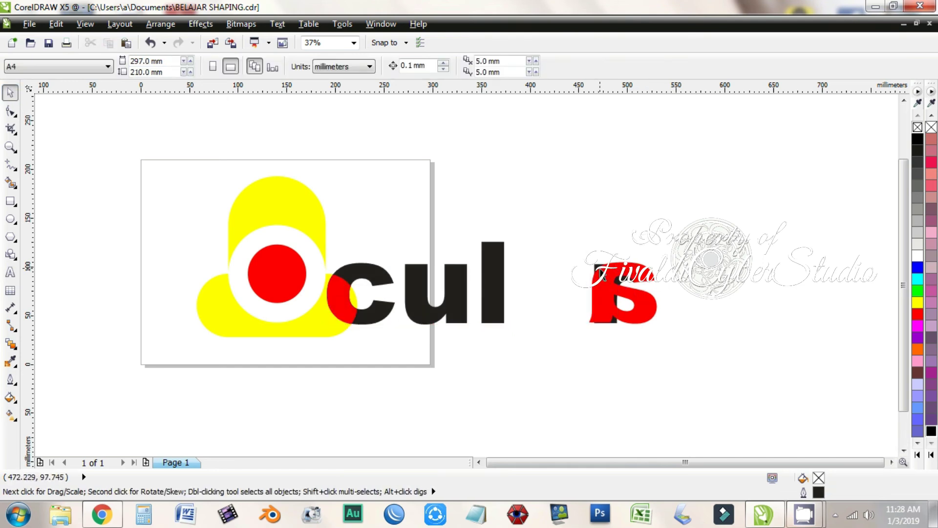
drag(612, 284, 544, 289)
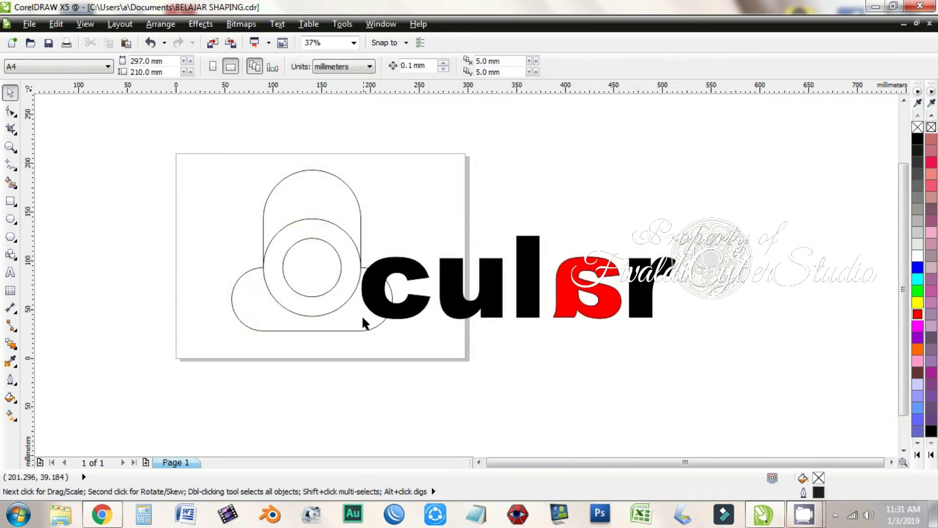
Fill the notched bar and the arch with red.
click(383, 318)
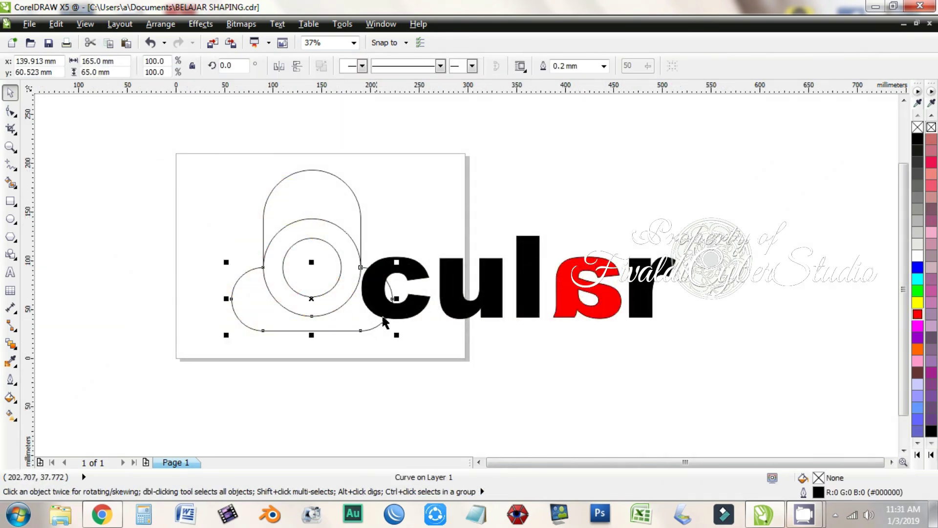
click(917, 314)
click(356, 235)
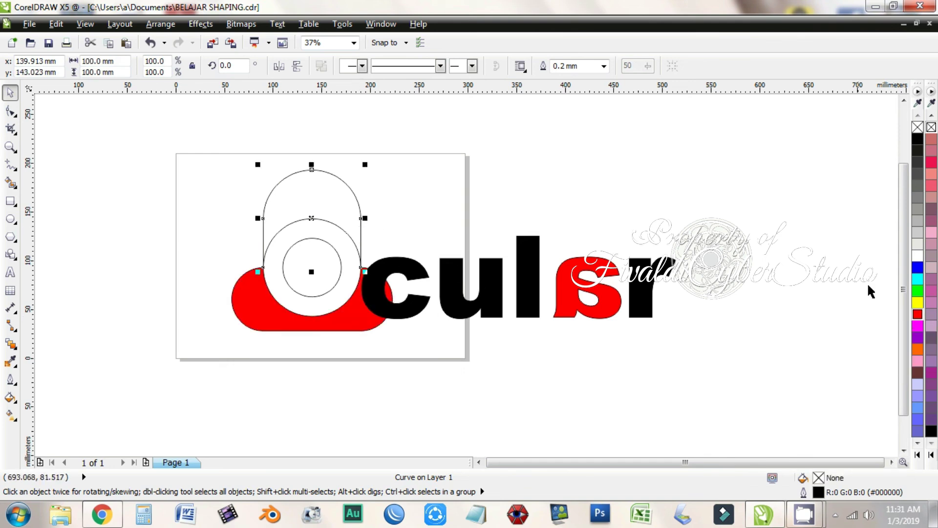
click(918, 313)
click(565, 143)
Fill the 60 mm circle with black and remove the outlines from all the logo objects.
click(325, 268)
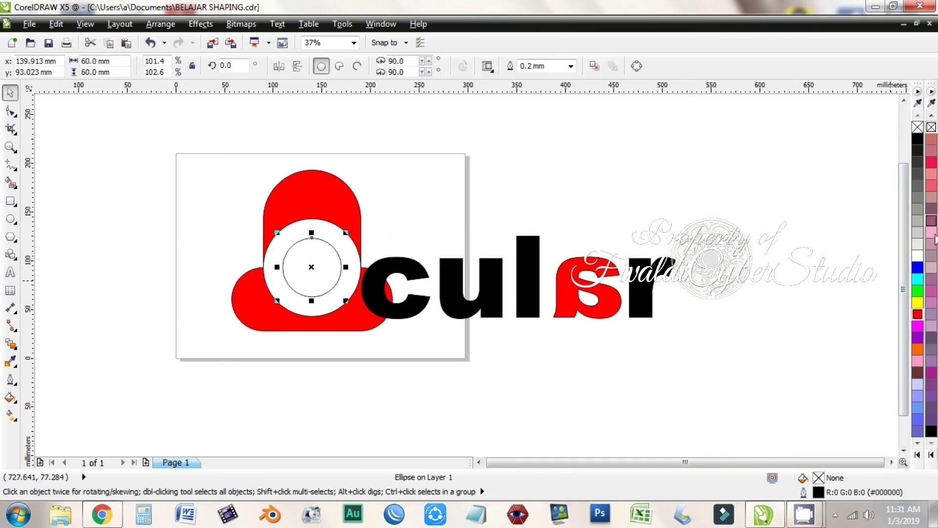
click(932, 432)
click(512, 137)
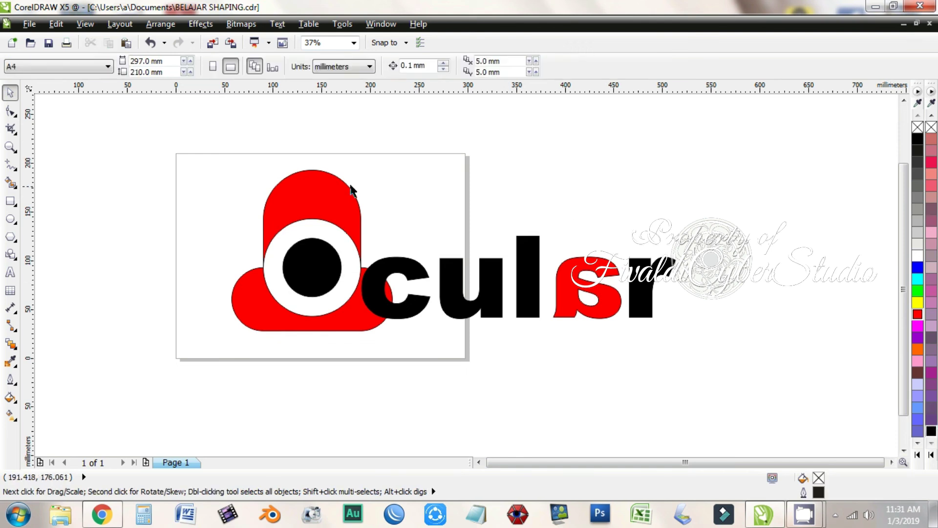
drag(190, 148, 770, 360)
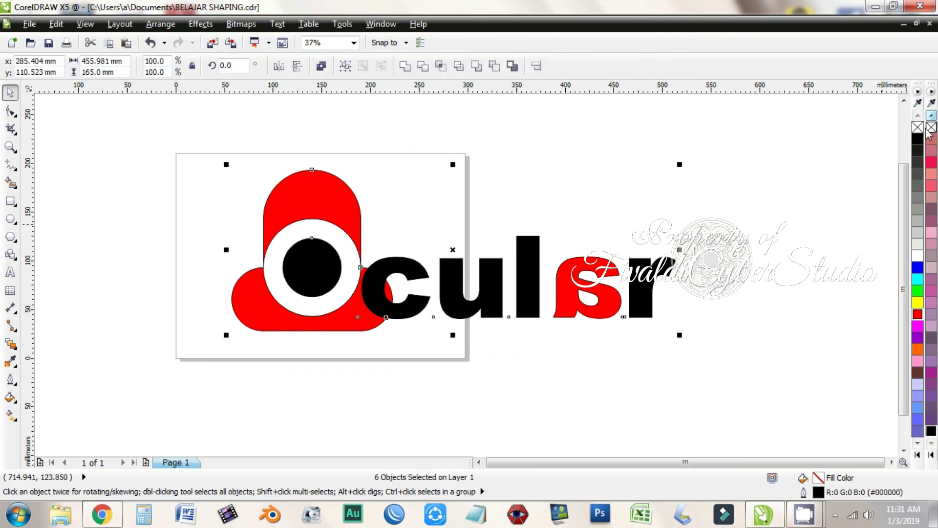
click(574, 233)
Fill the intersection piece where the "c" overlaps the bar with white.
click(371, 301)
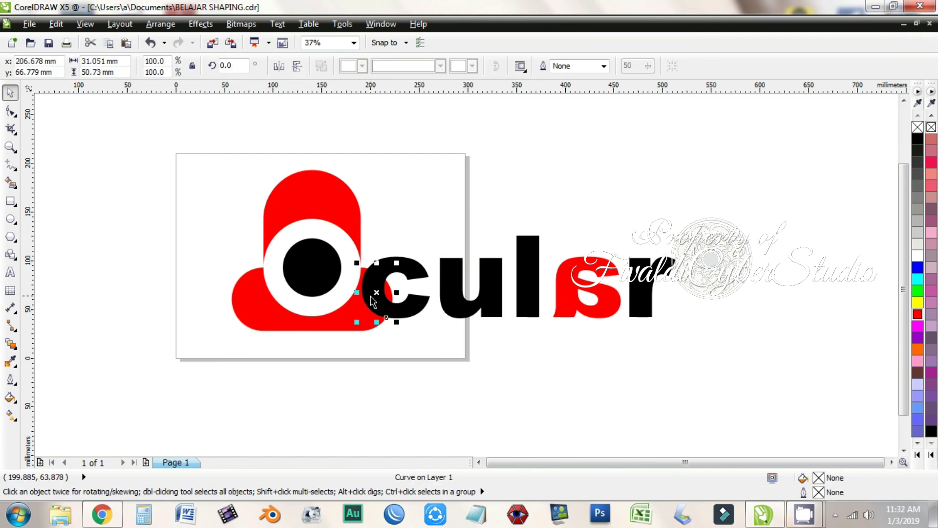
click(918, 256)
click(696, 216)
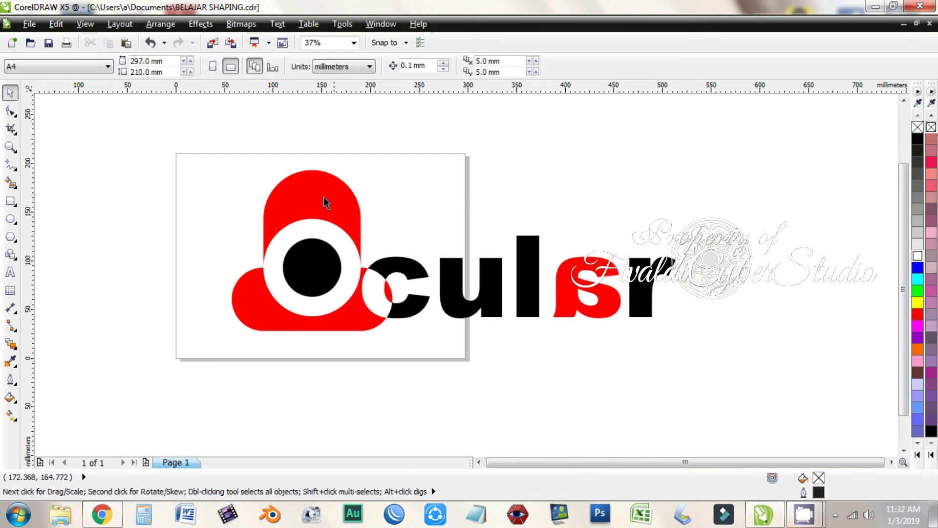
Export the complete logo as a JPEG named "Logo Ocular" in the Pictures folder, replacing the existing file and accepting the JPEG settings.
mouse_move(185, 157)
mouse_down()
mouse_move(482, 342)
mouse_move(769, 371)
mouse_up()
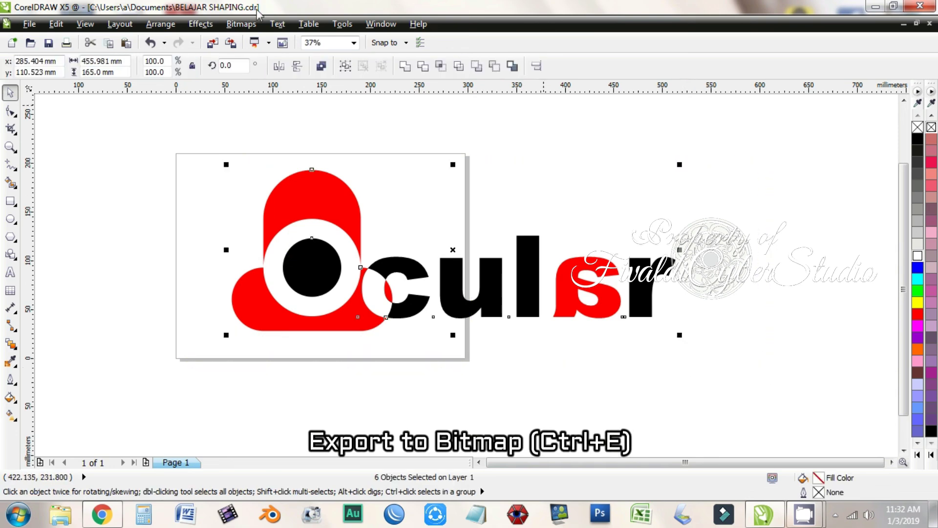
click(231, 42)
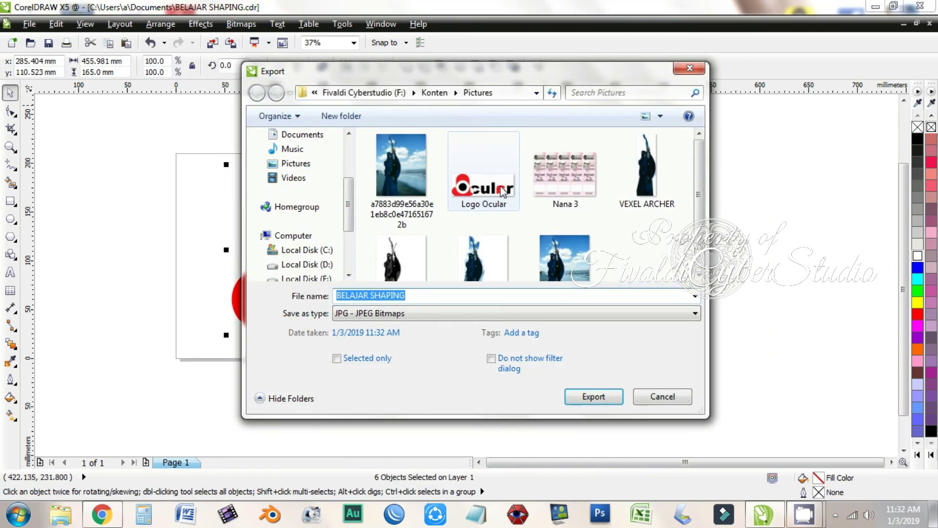
click(503, 192)
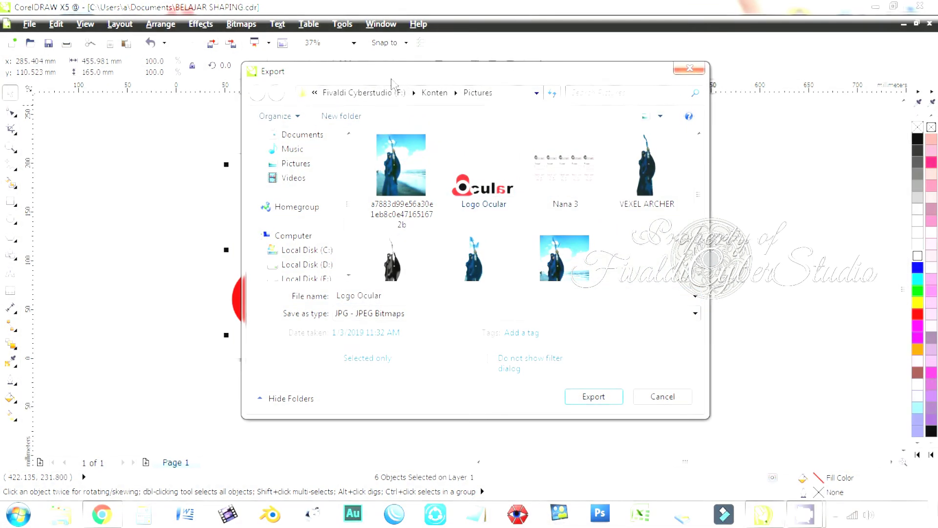
drag(391, 78, 706, 76)
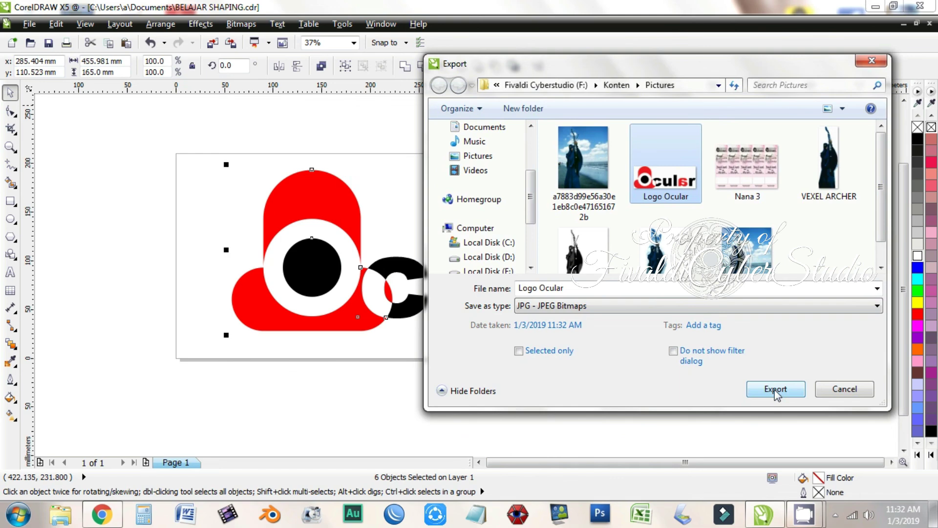
click(775, 390)
click(502, 254)
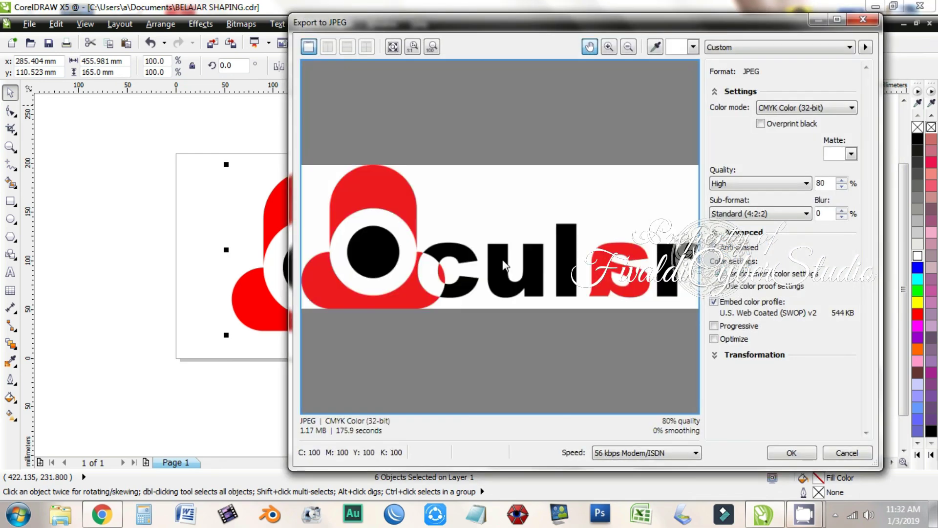
click(791, 453)
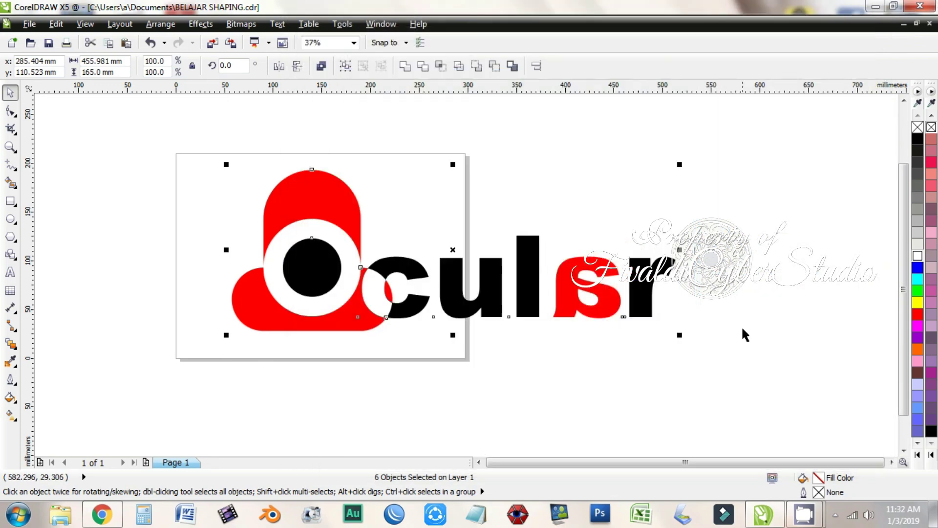